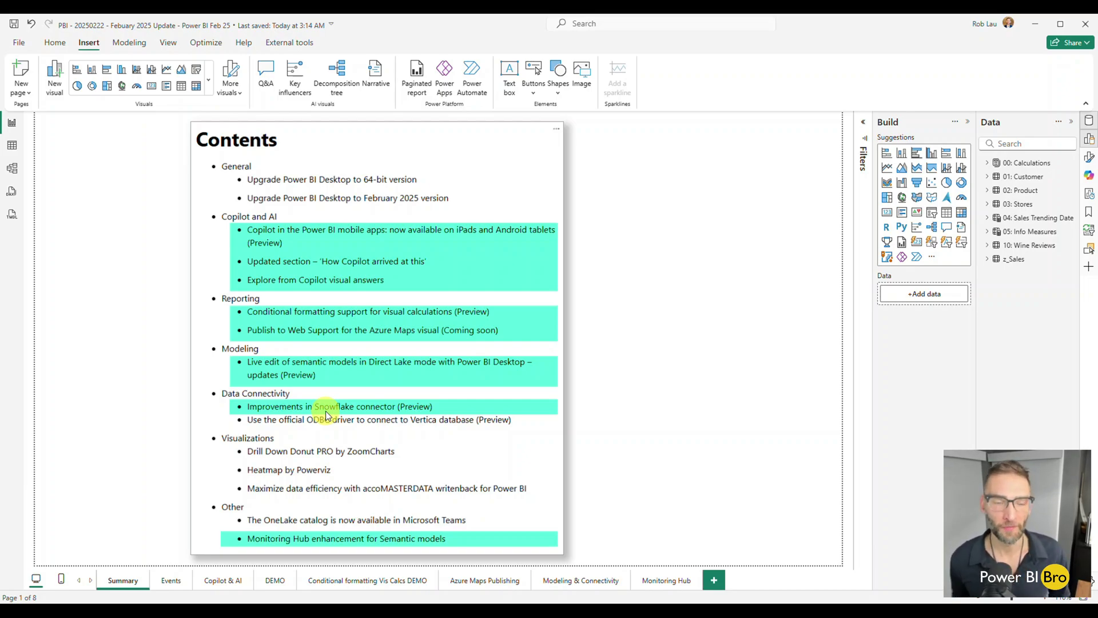
# Switch to the Events page to review the four qualifying rounds and the 31-Mar finale
pyautogui.click(172, 583)
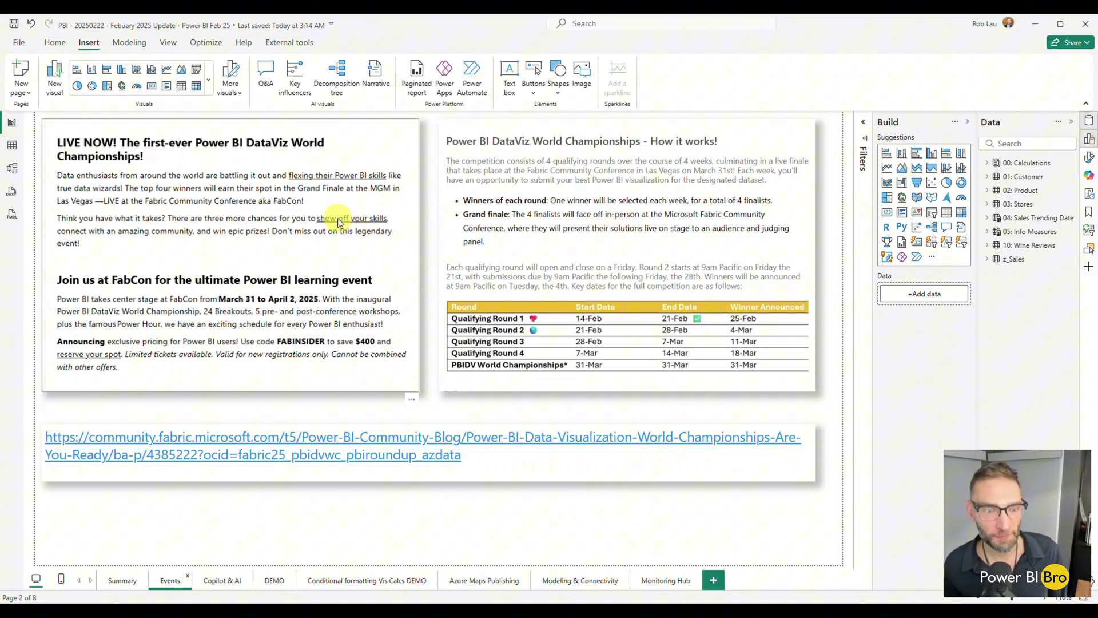
# Look over the Copilot and AI page, then move to the DEMO page's Net Sales $ by Store chart
pyautogui.click(214, 579)
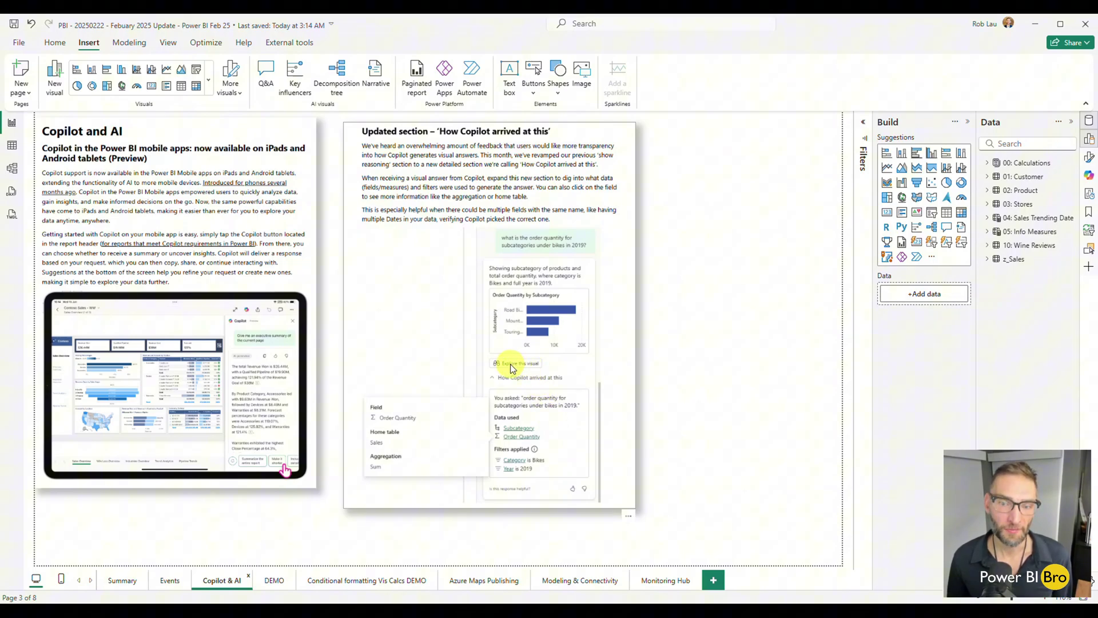
pyautogui.click(267, 581)
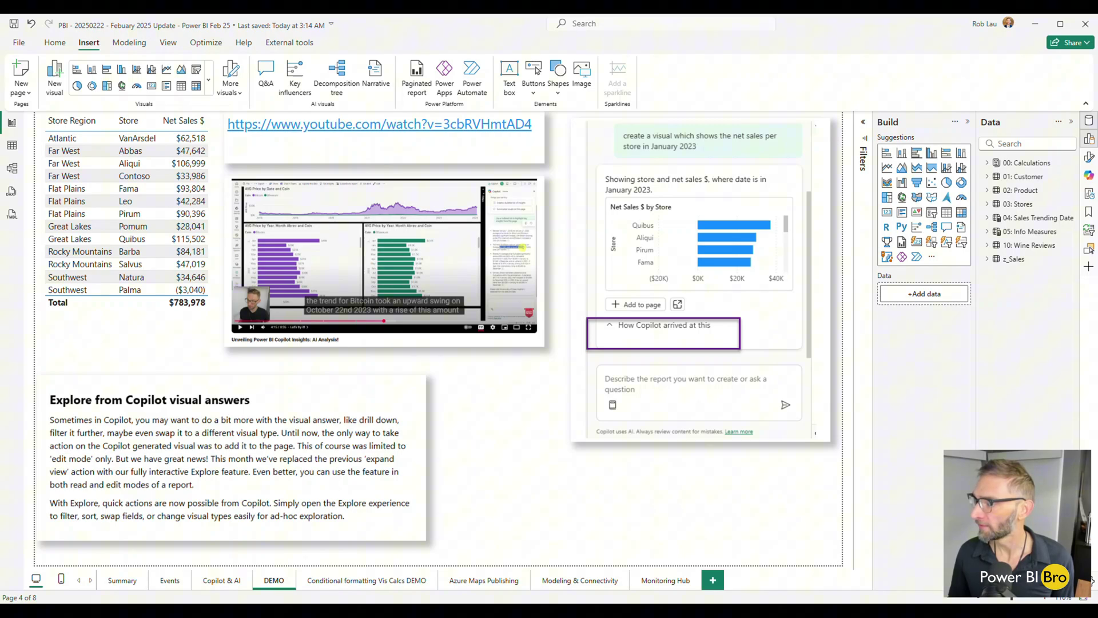
# Open the Copilot pane beside the DEMO page's Net Sales $ by Store chart
pyautogui.click(1088, 178)
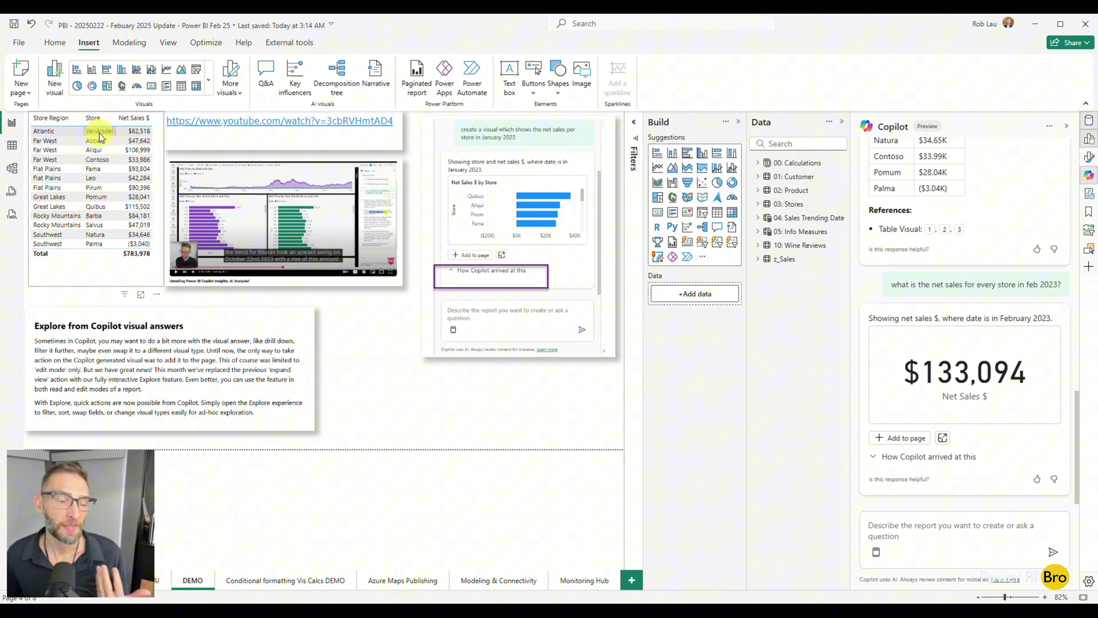
# Ask Copilot for the total returns per store in February 2023
pyautogui.click(910, 526)
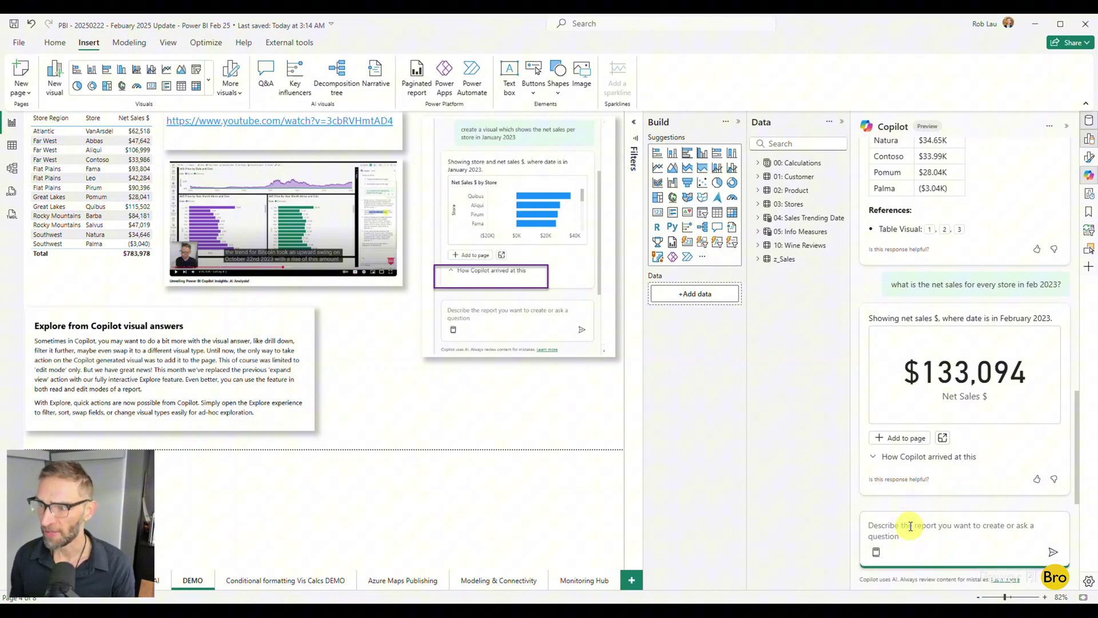
pyautogui.write('what are th')
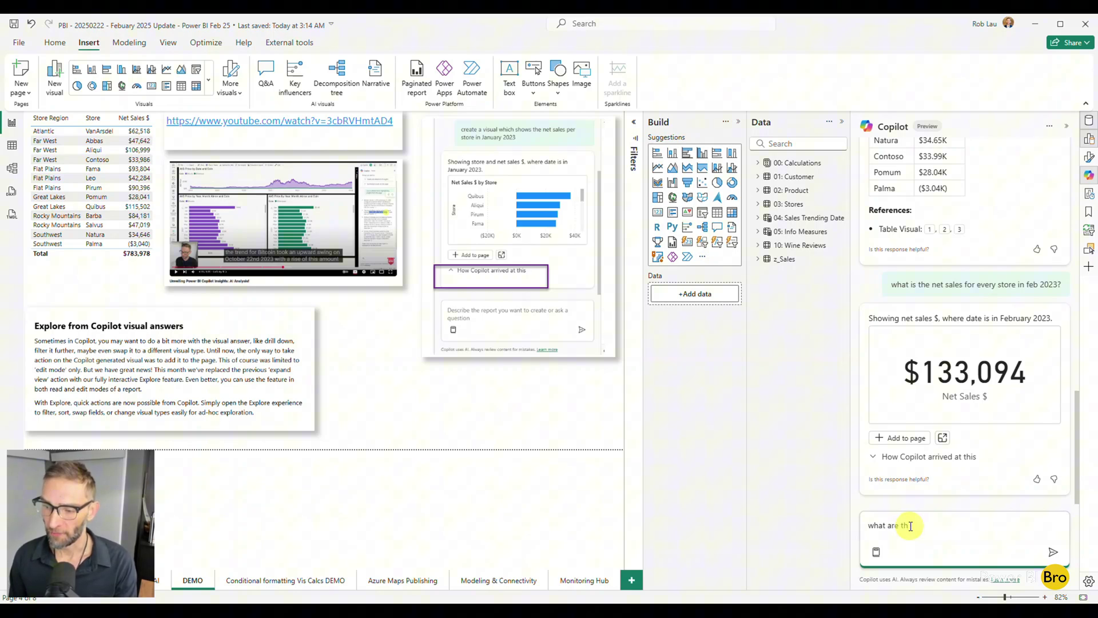
pyautogui.press('BackSpace')
pyautogui.press('BackSpace')
pyautogui.press('BackSpace')
pyautogui.press('BackSpace')
pyautogui.press('BackSpace')
pyautogui.press('BackSpace')
pyautogui.write('is the total returns ')
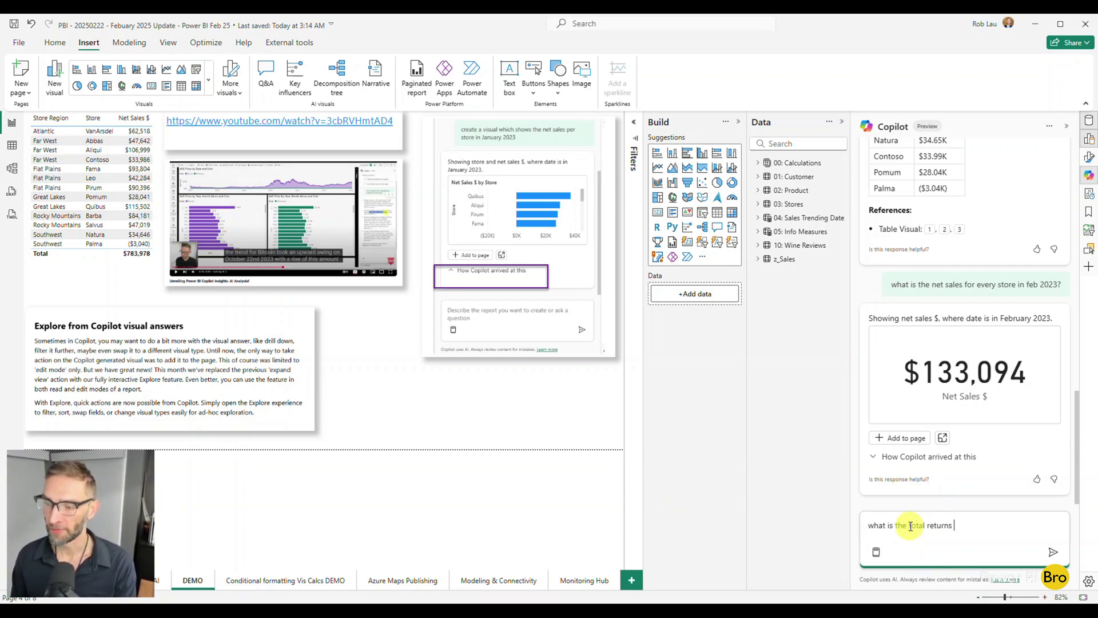
pyautogui.write('per store in feb 2023')
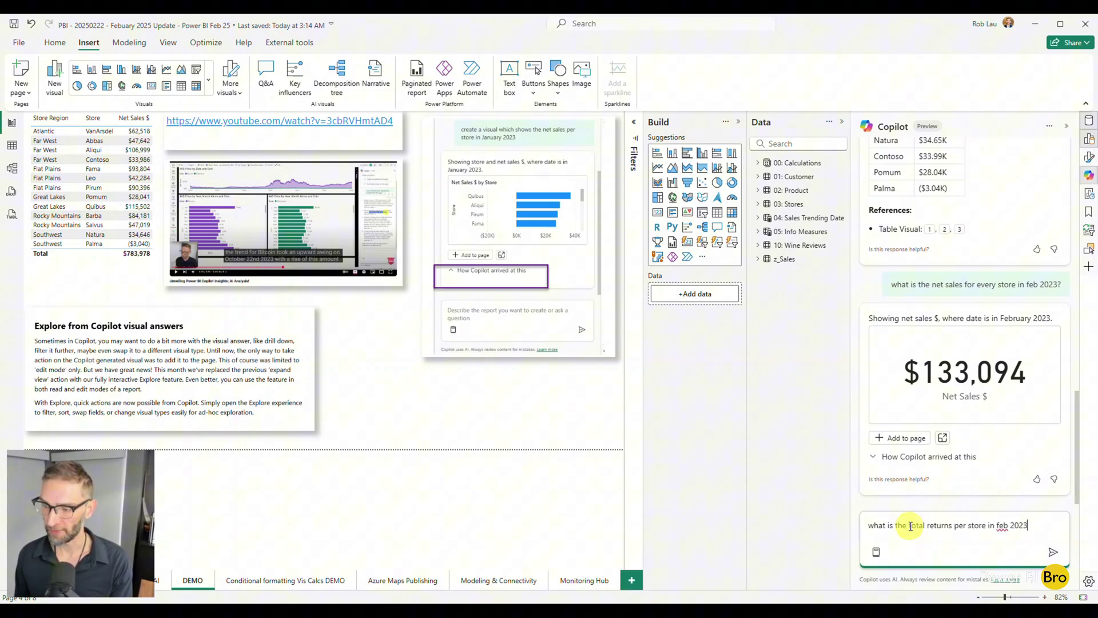
pyautogui.write('?')
pyautogui.press('Return')
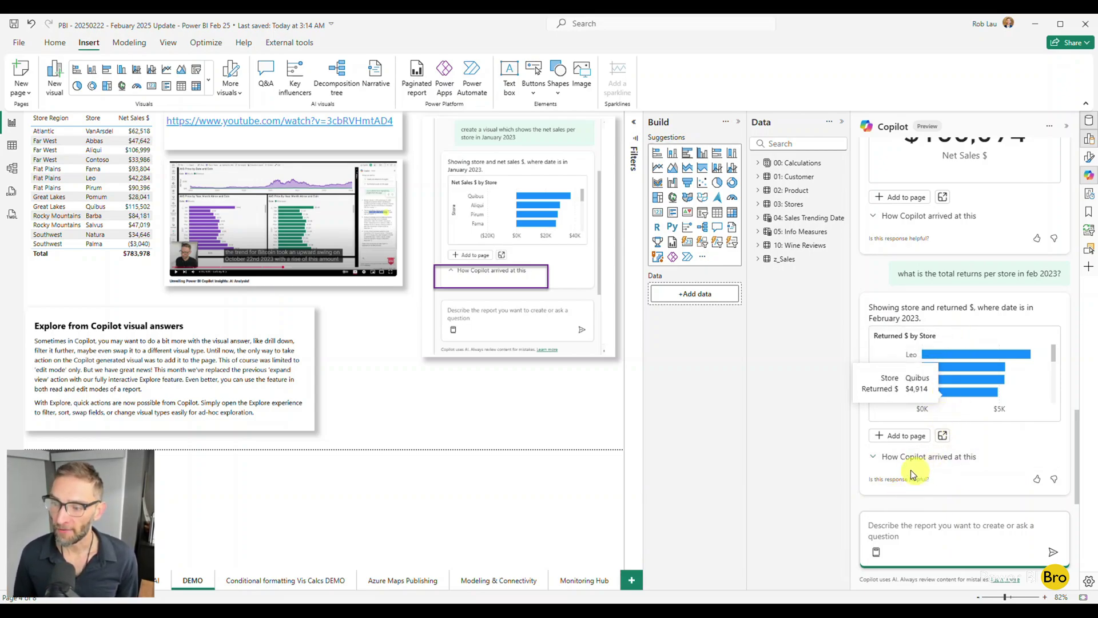
# Expand Copilot's explanation of its Returned $ by Store answer and the 00: Calculations table fields
pyautogui.click(879, 457)
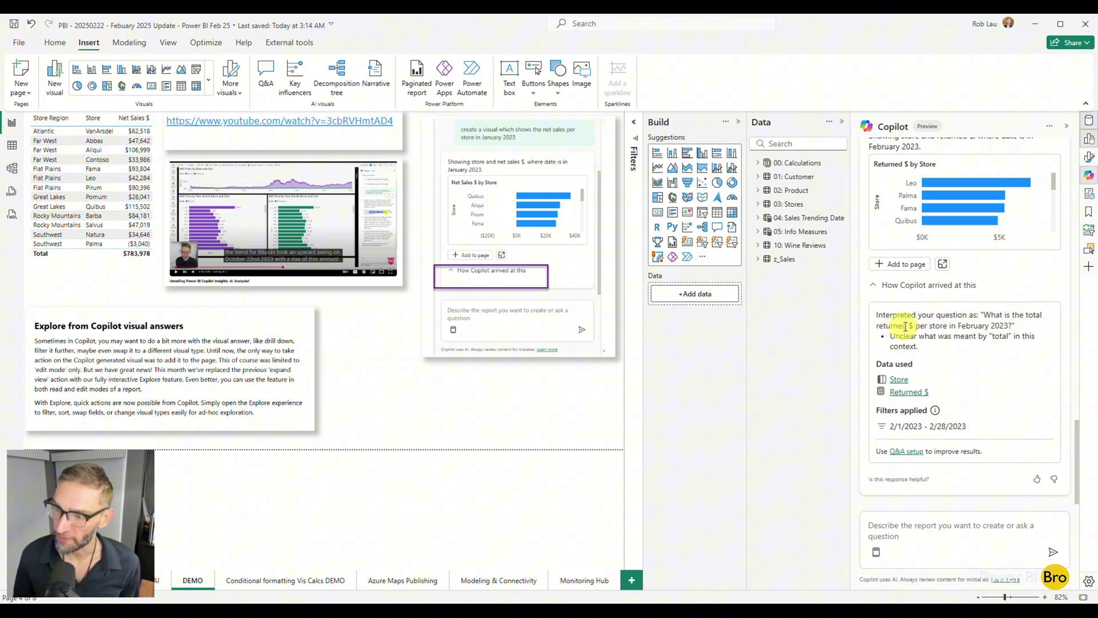
pyautogui.click(758, 162)
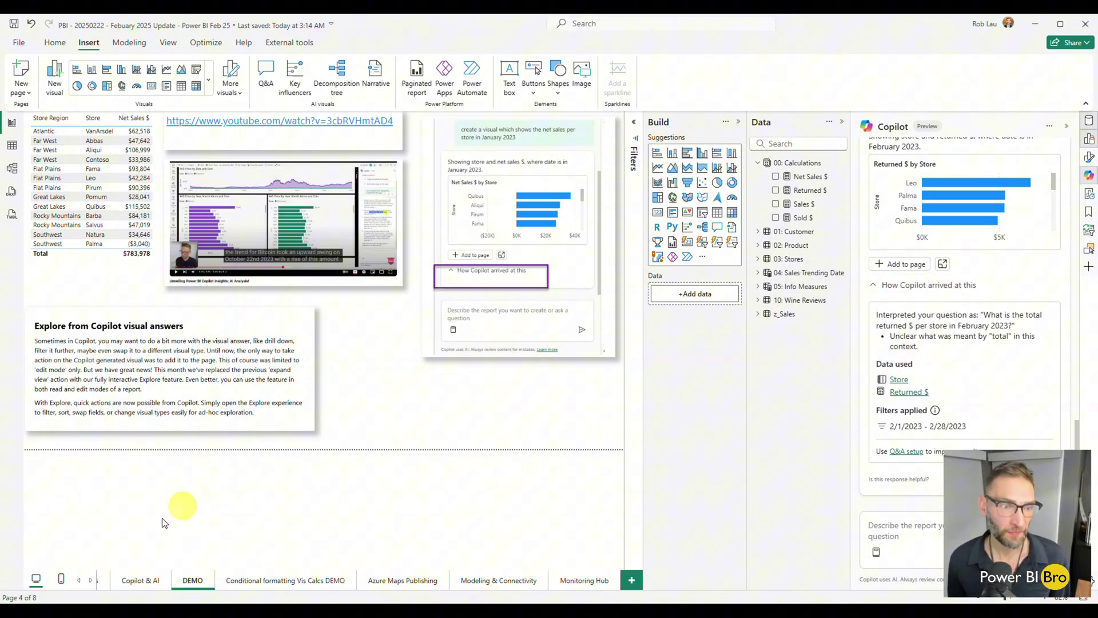
pyautogui.click(135, 581)
pyautogui.click(387, 330)
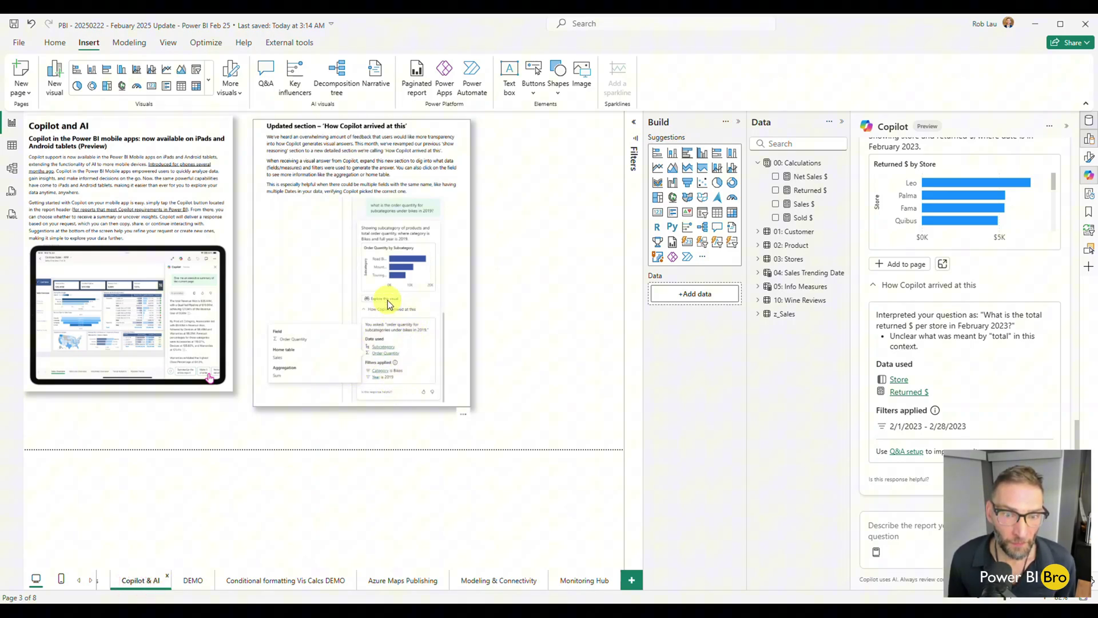
pyautogui.click(217, 552)
pyautogui.click(194, 583)
pyautogui.click(484, 266)
pyautogui.click(134, 583)
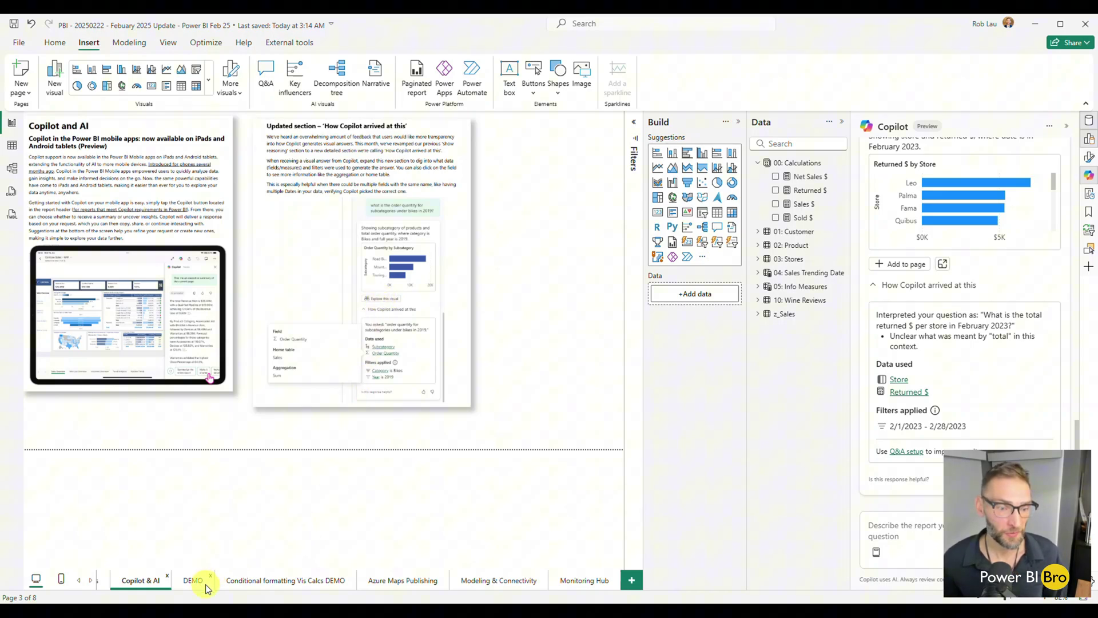
pyautogui.click(180, 581)
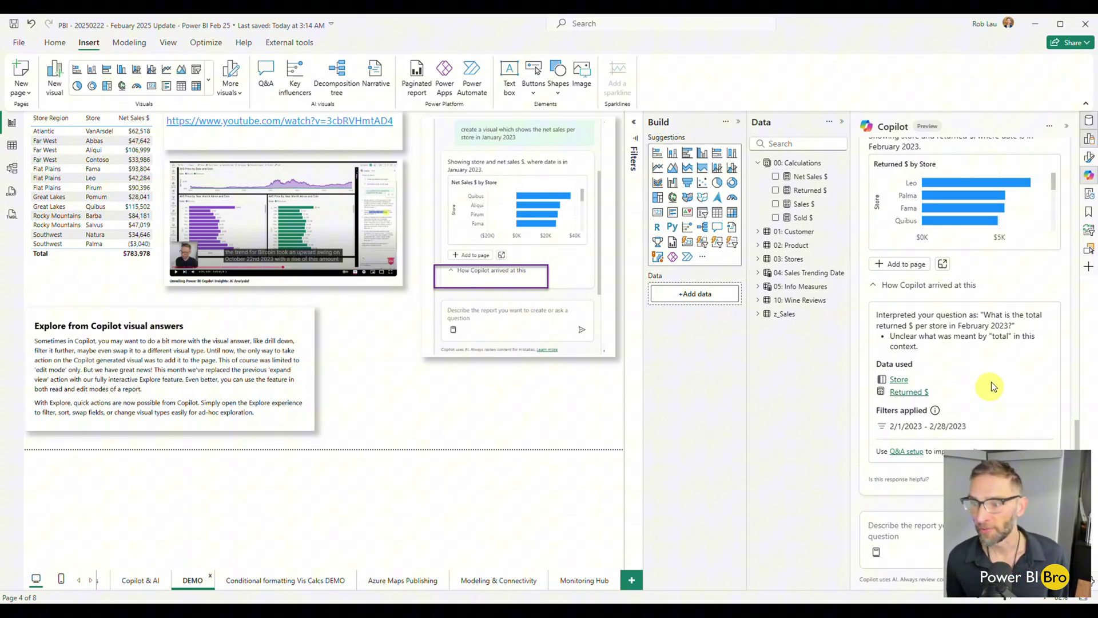
# Switch to the Conditional formatting Vis Calcs DEMO page and close the Copilot pane
pyautogui.click(286, 580)
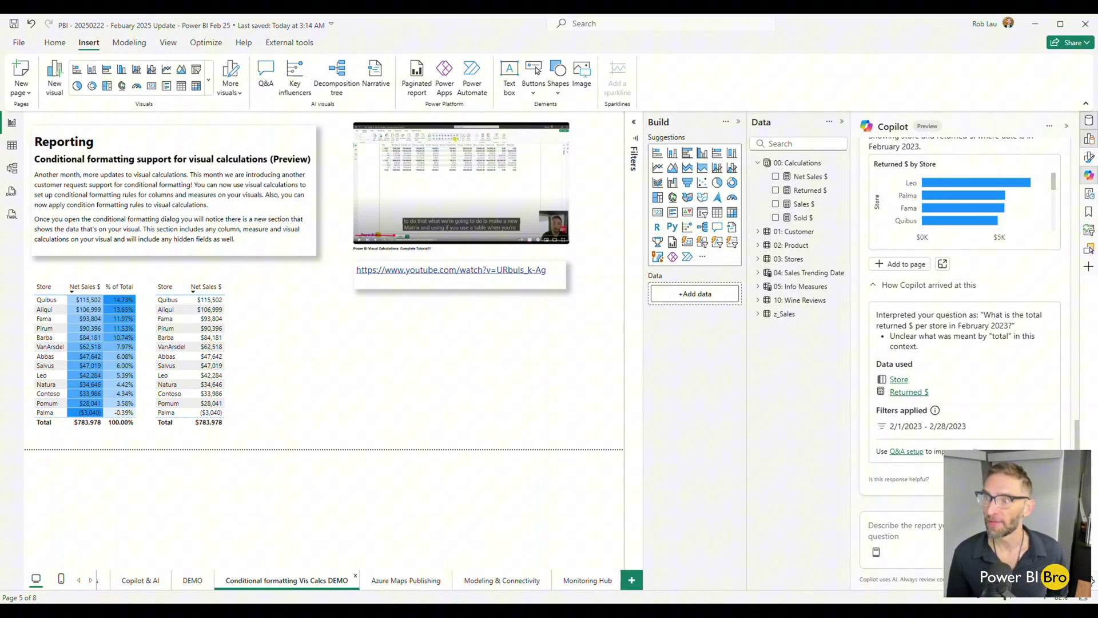
pyautogui.click(1067, 127)
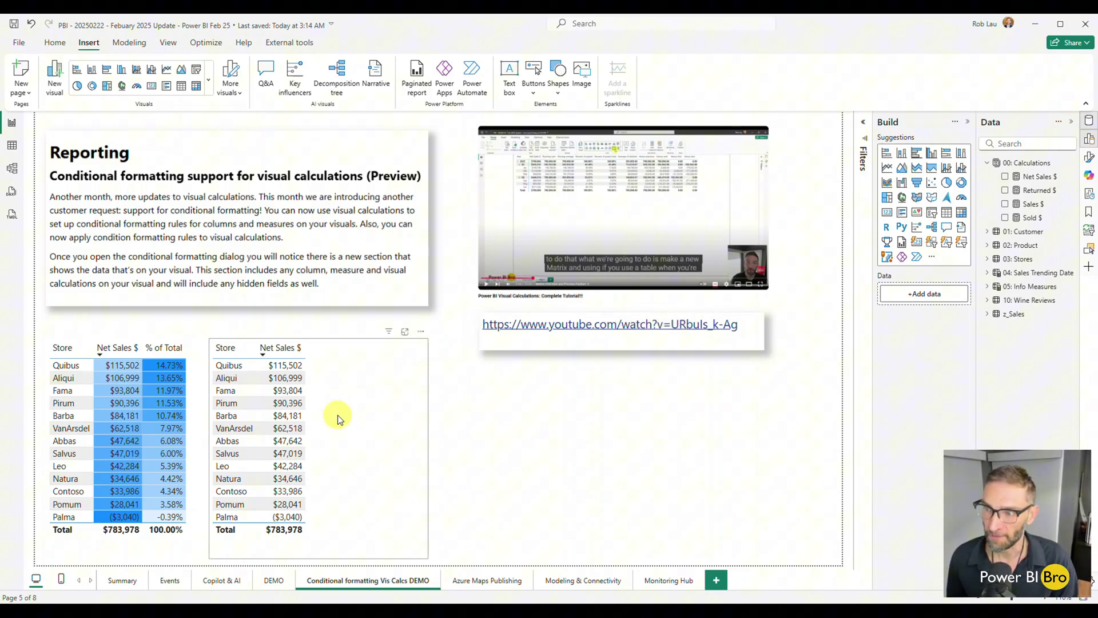
# Add a Percent of grand total visual calculation to the second Store and Net Sales $ table
pyautogui.click(346, 459)
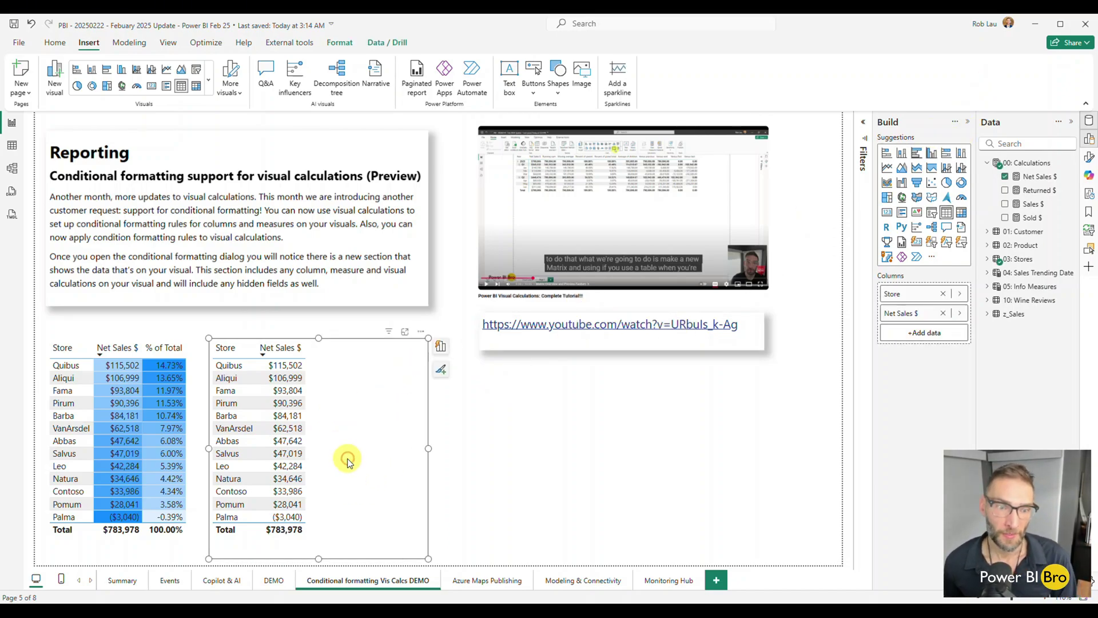
pyautogui.click(987, 258)
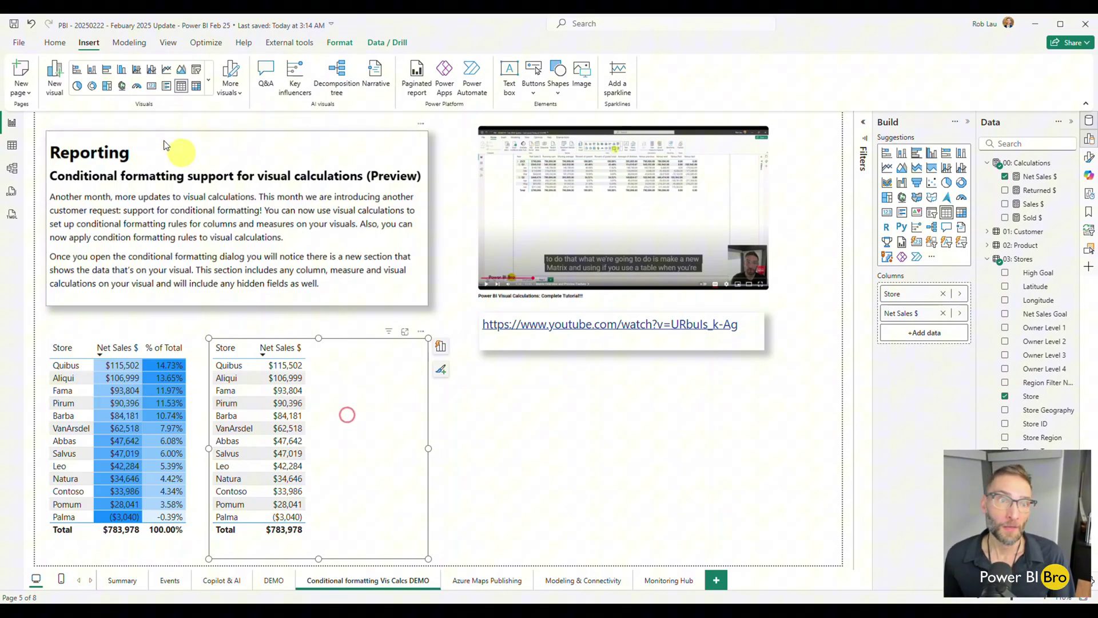
pyautogui.click(55, 42)
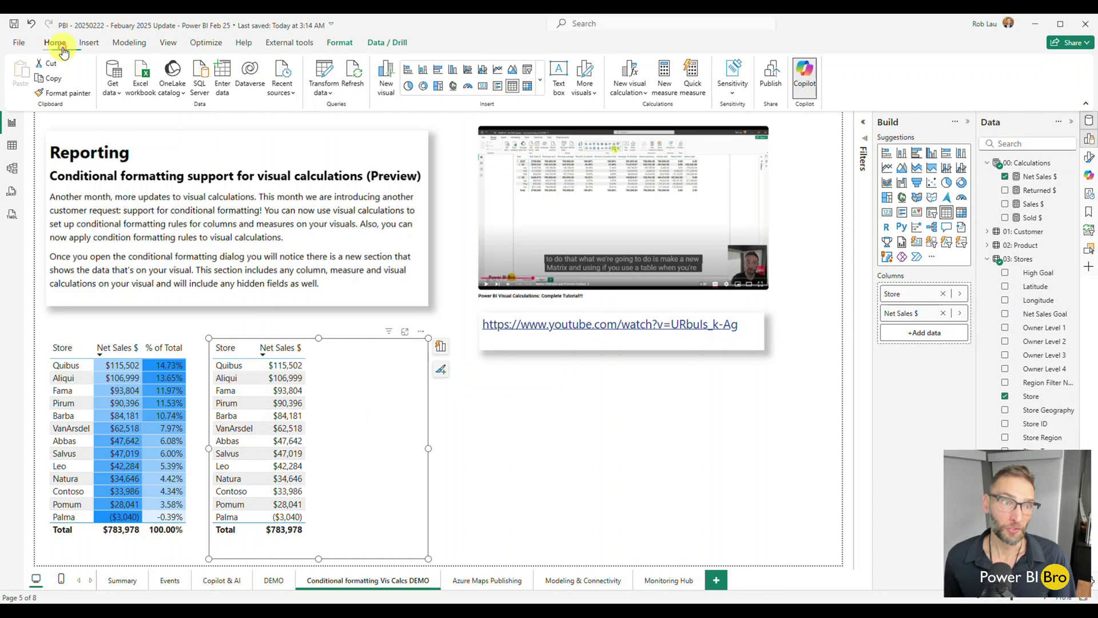
pyautogui.click(631, 90)
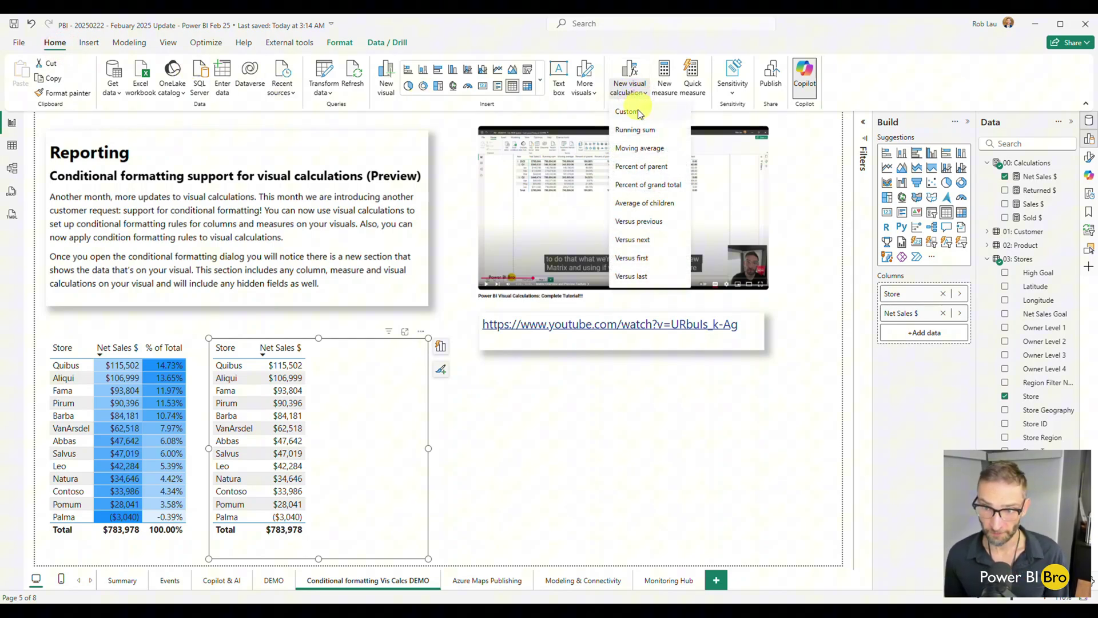
pyautogui.click(644, 190)
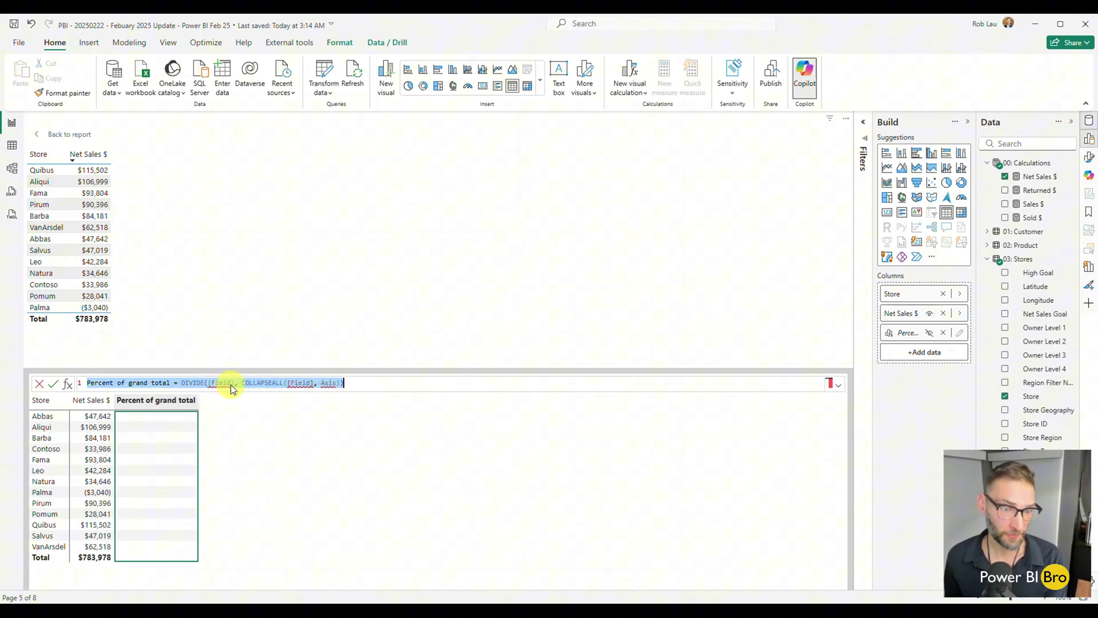
# Fill both [Field] placeholders with [Net Sales $] and set the axis, showing each store's share
pyautogui.click(346, 382)
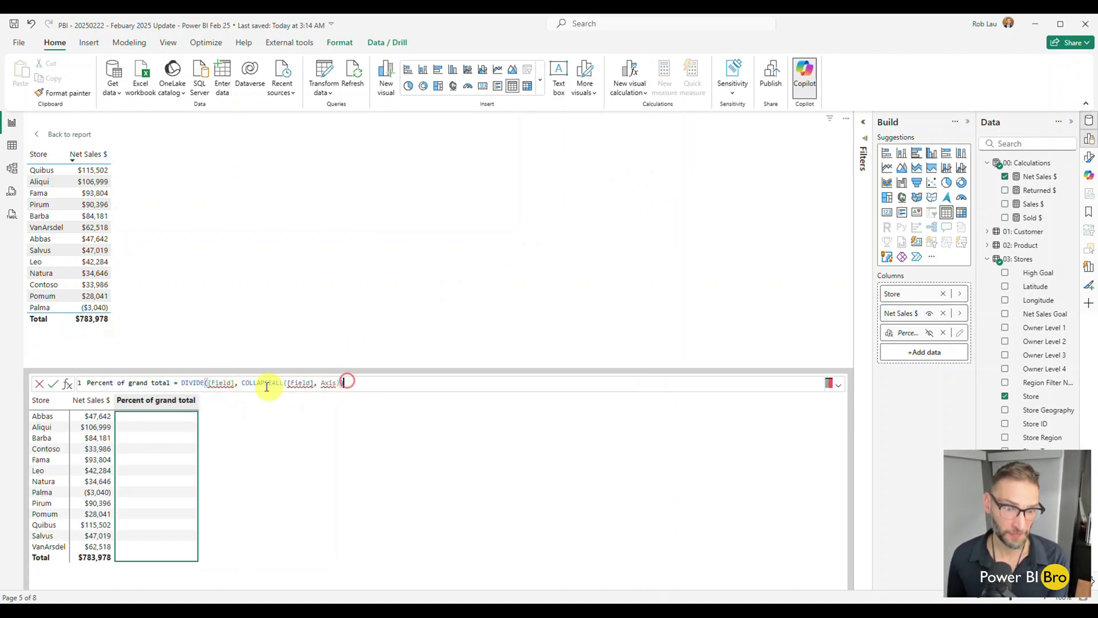
pyautogui.doubleClick(222, 382)
pyautogui.write('Fi')
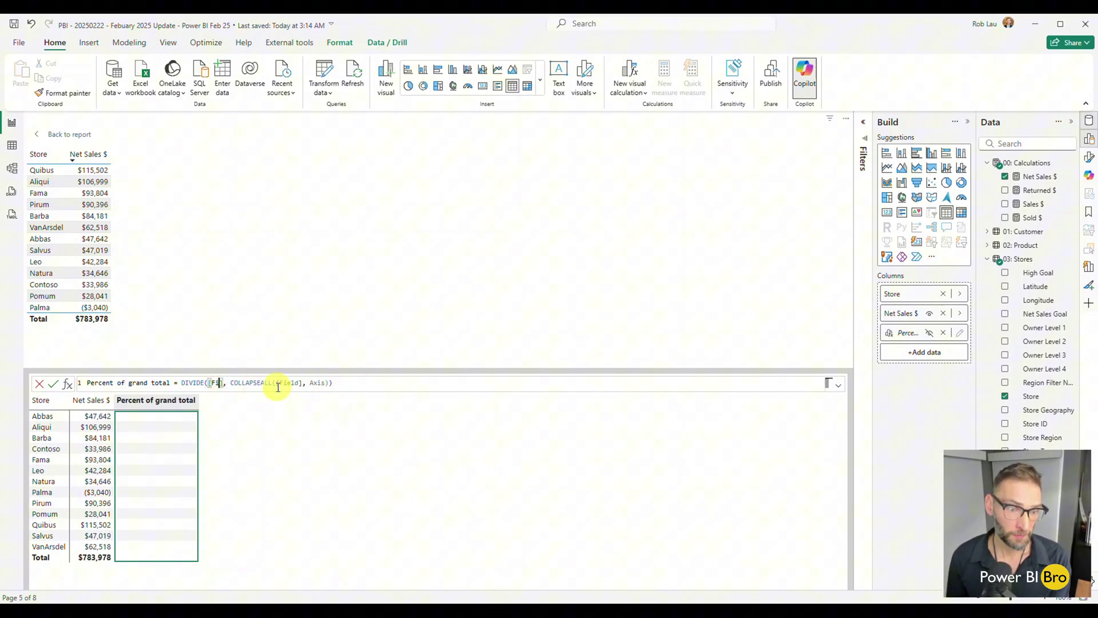
pyautogui.press('BackSpace')
pyautogui.press('BackSpace')
pyautogui.press('Tab')
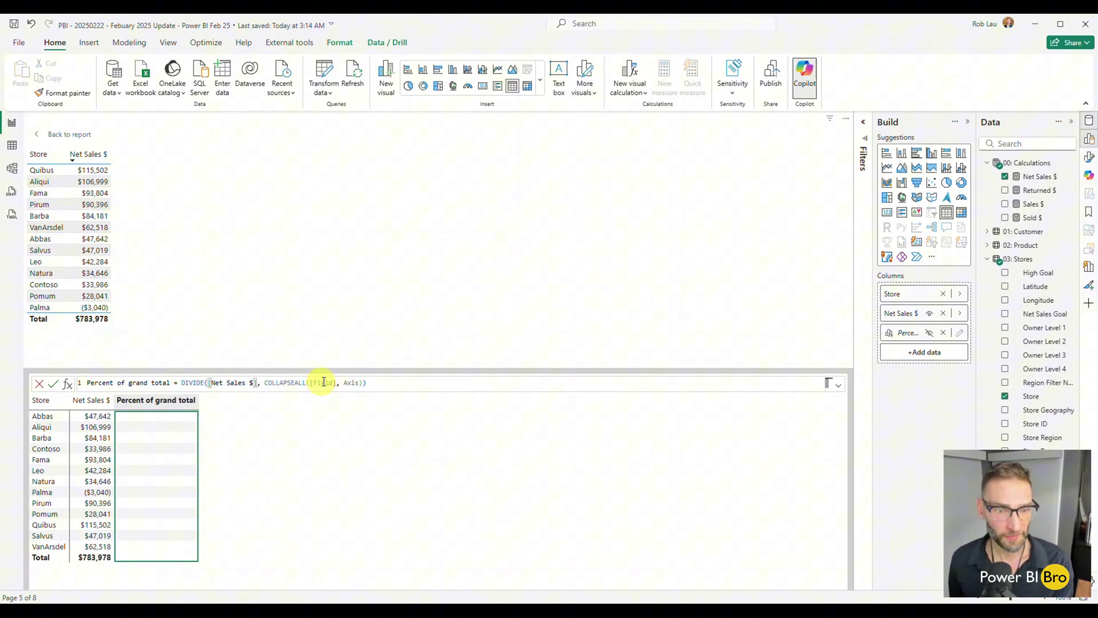
pyautogui.doubleClick(334, 383)
pyautogui.press('BackSpace')
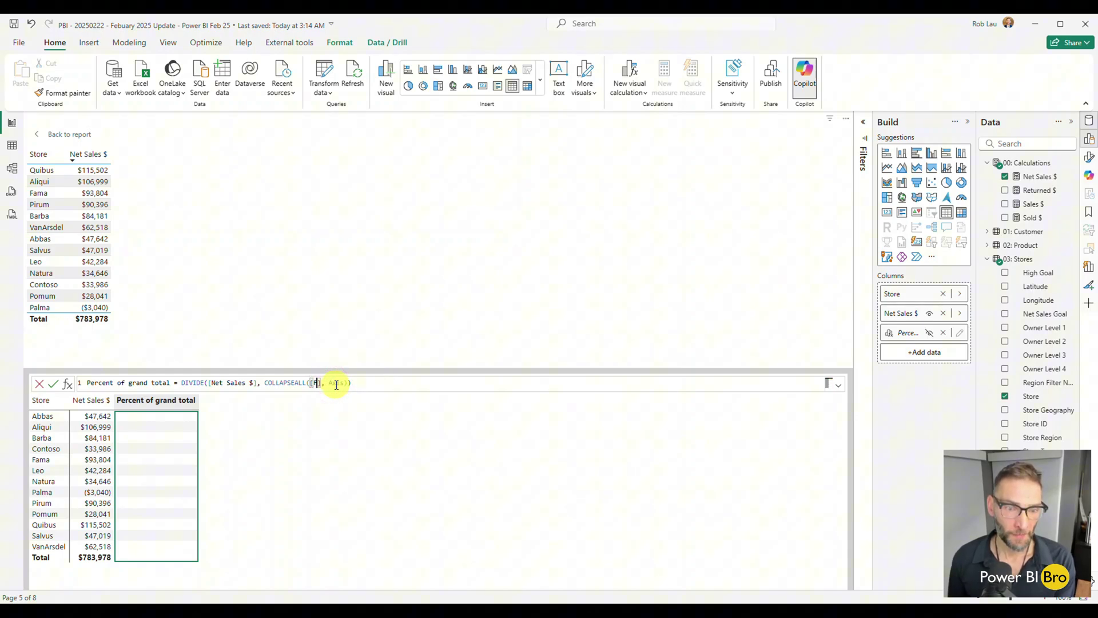
pyautogui.press('Tab')
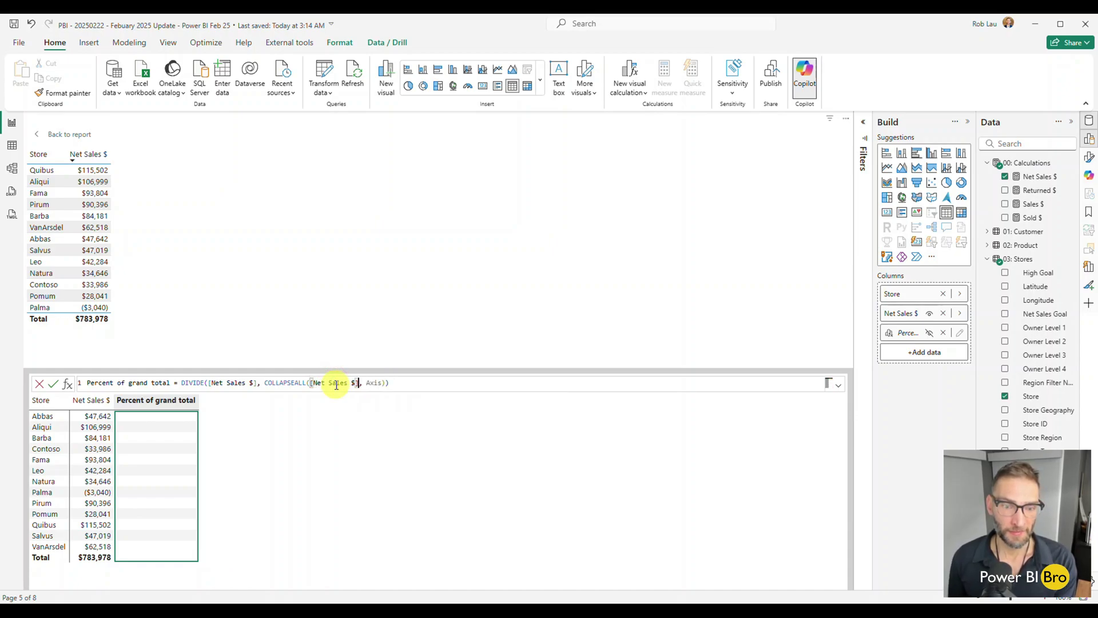
pyautogui.click(375, 383)
pyautogui.write('R')
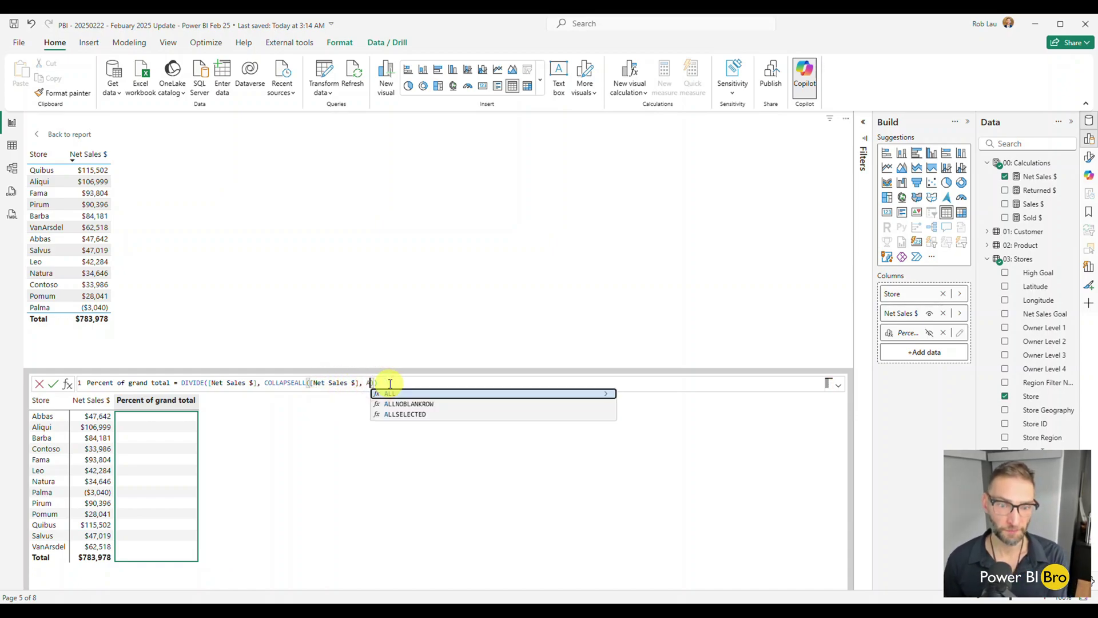
pyautogui.press('Tab')
pyautogui.press('Return')
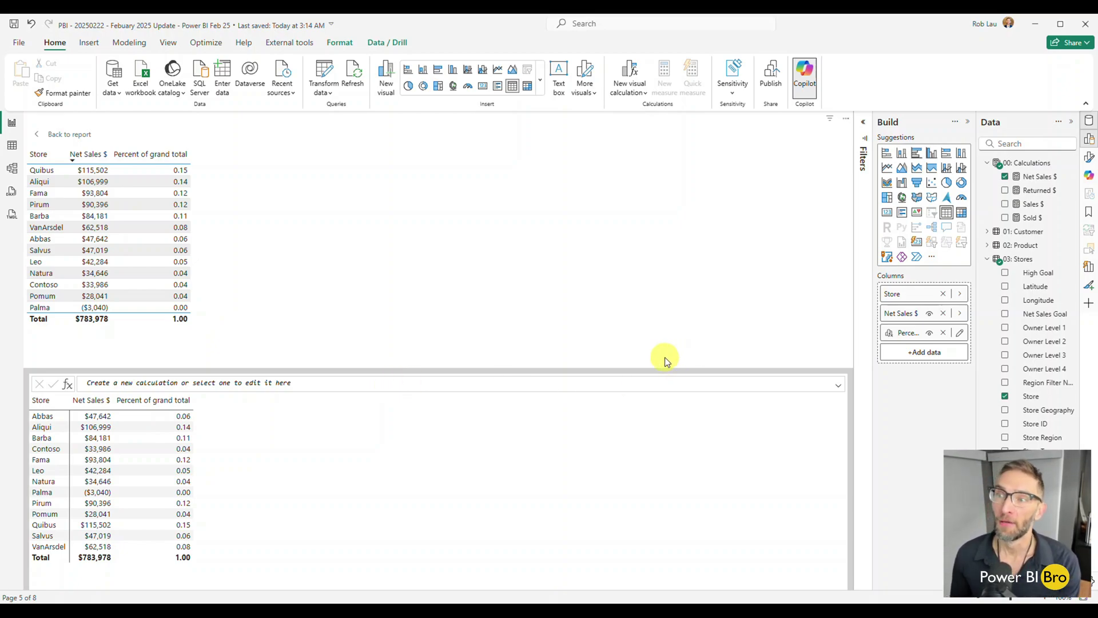
pyautogui.click(1089, 157)
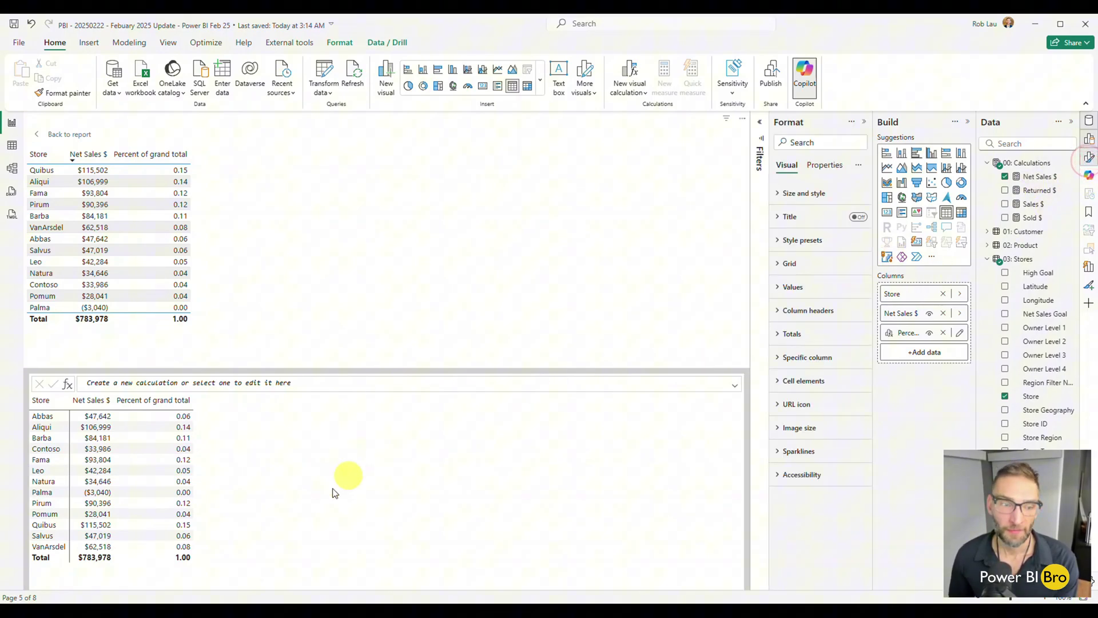
# Format the Percent of grand total column as Percentage, showing 14.73% for Quibus
pyautogui.click(824, 172)
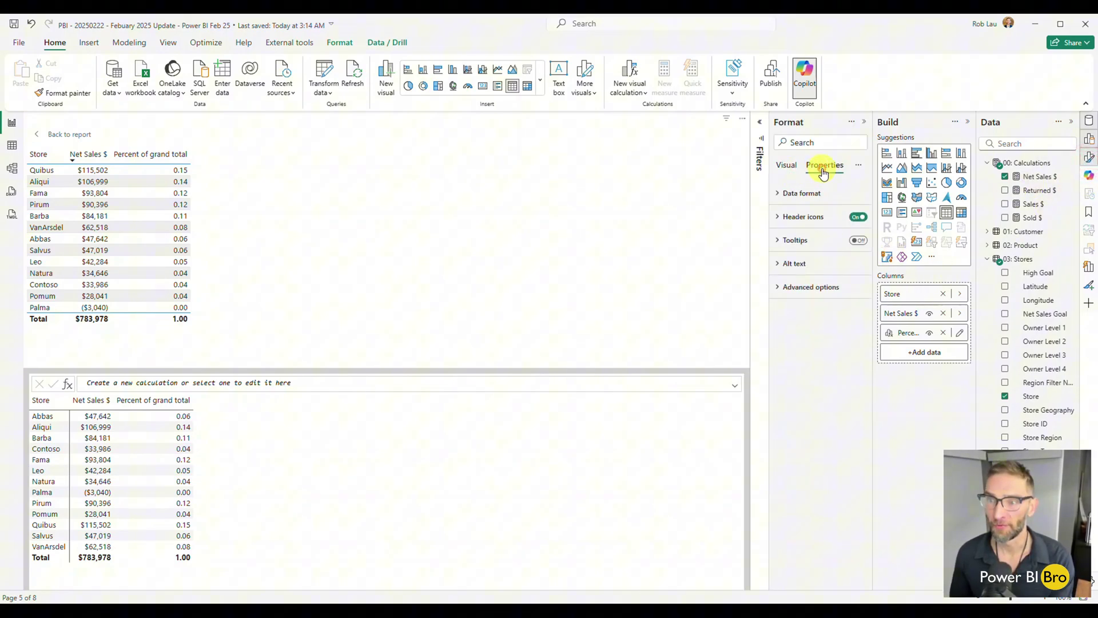
pyautogui.click(788, 194)
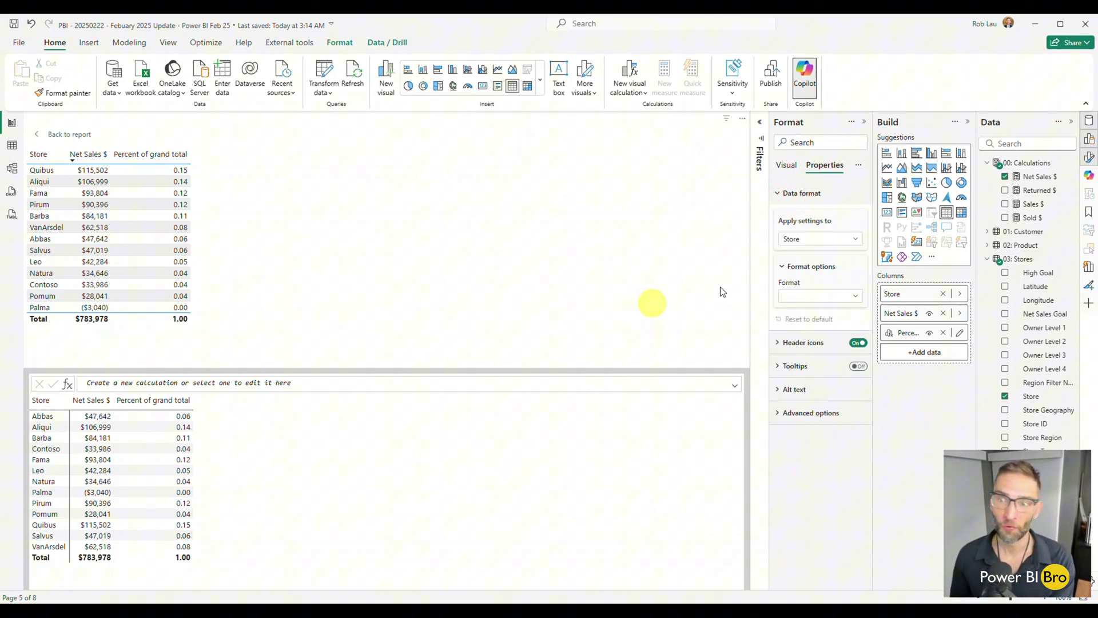
pyautogui.click(852, 239)
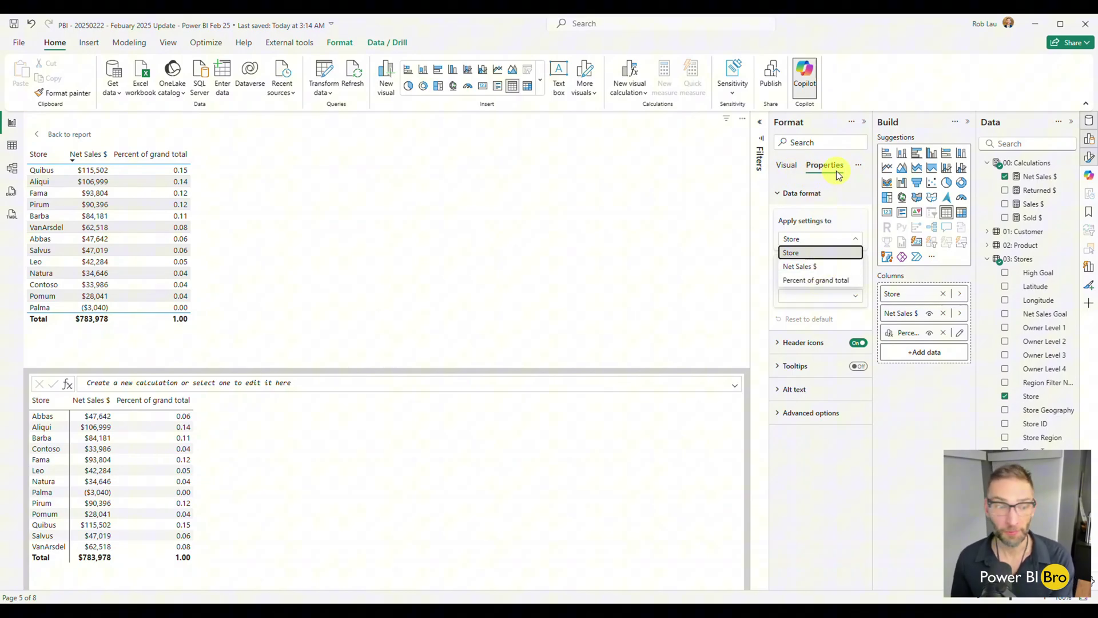
pyautogui.click(798, 279)
pyautogui.click(840, 296)
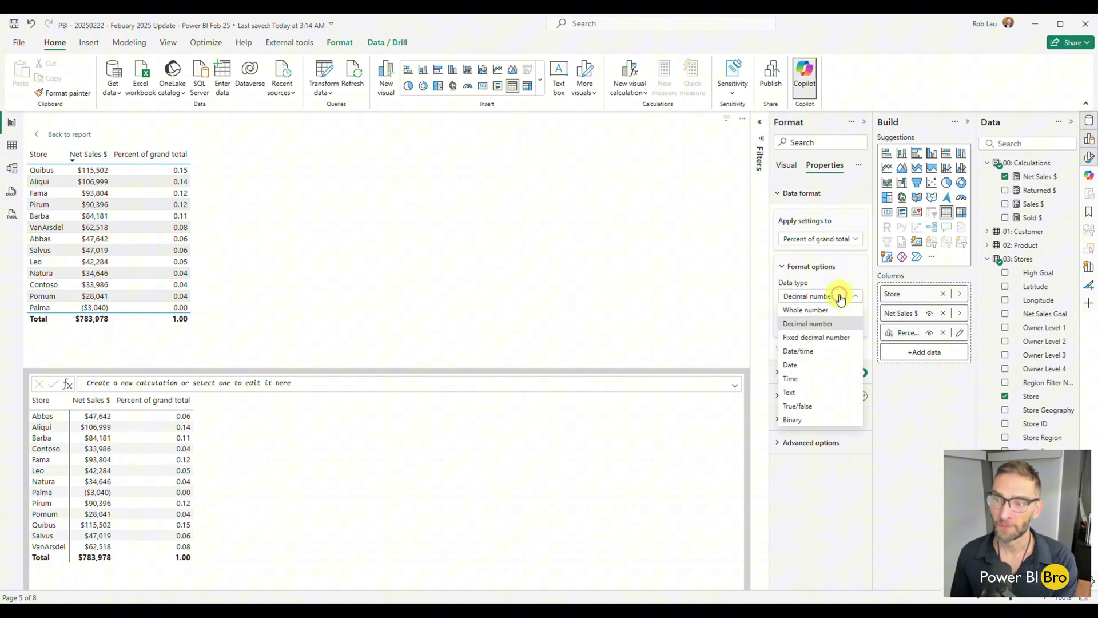
pyautogui.click(833, 278)
pyautogui.click(823, 333)
pyautogui.click(804, 389)
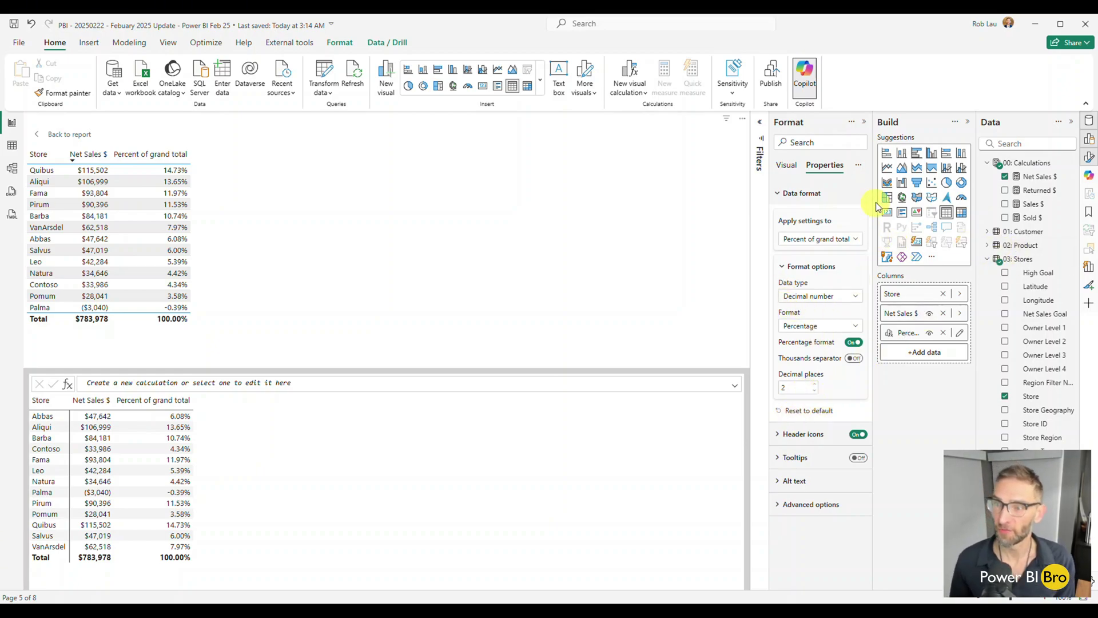
# Target the Percent of grand total series in the visual's per-column format settings
pyautogui.click(788, 167)
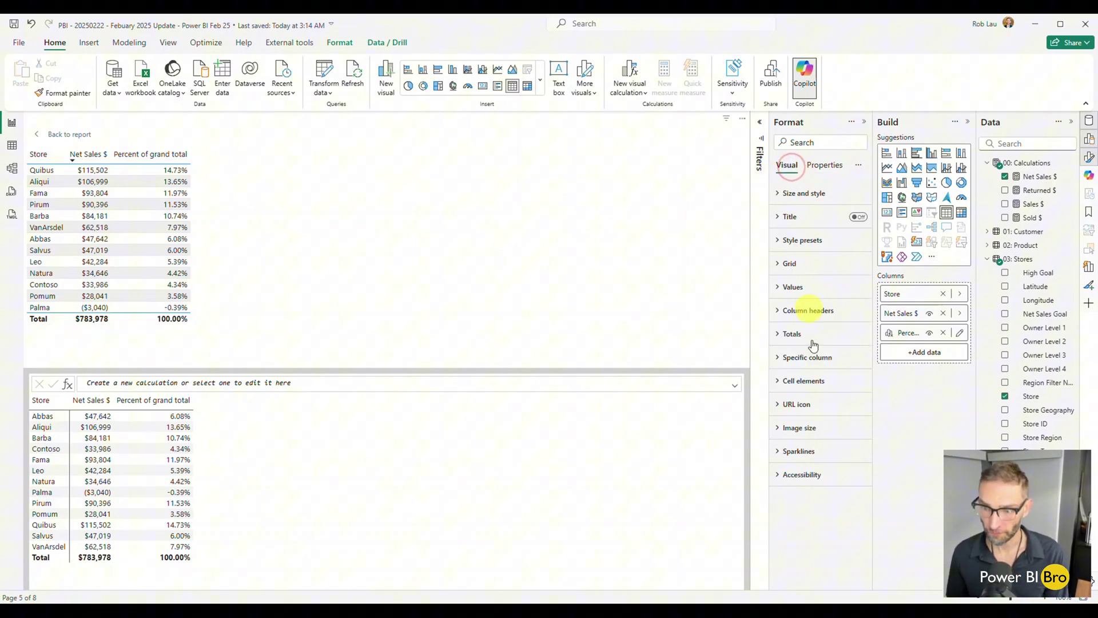
pyautogui.click(793, 357)
pyautogui.scroll(-2, 816, 379)
pyautogui.click(834, 307)
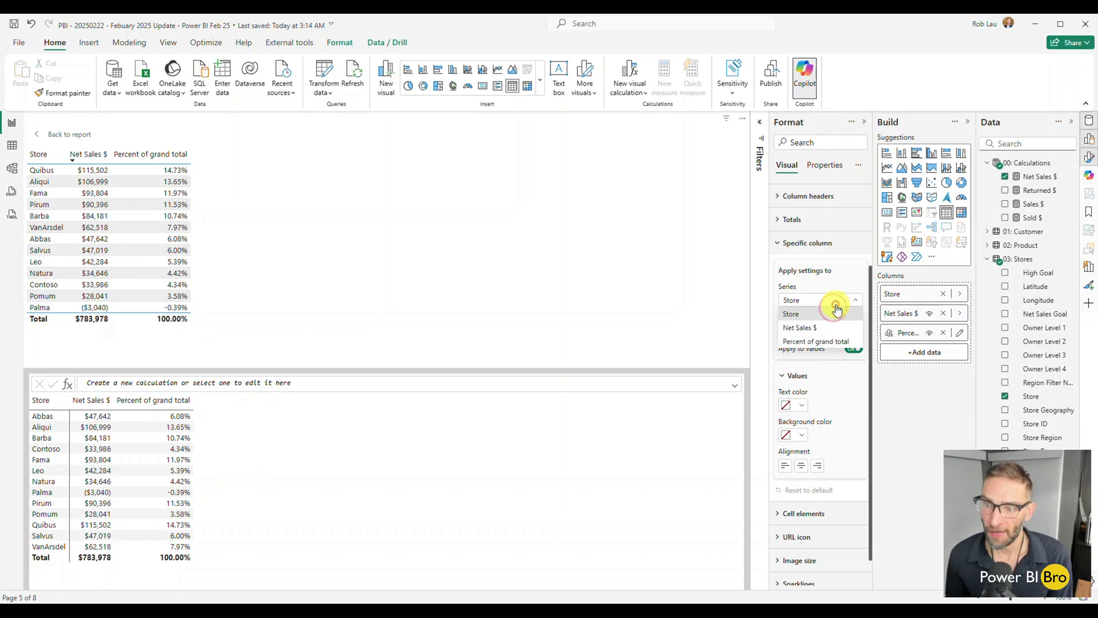
pyautogui.click(815, 344)
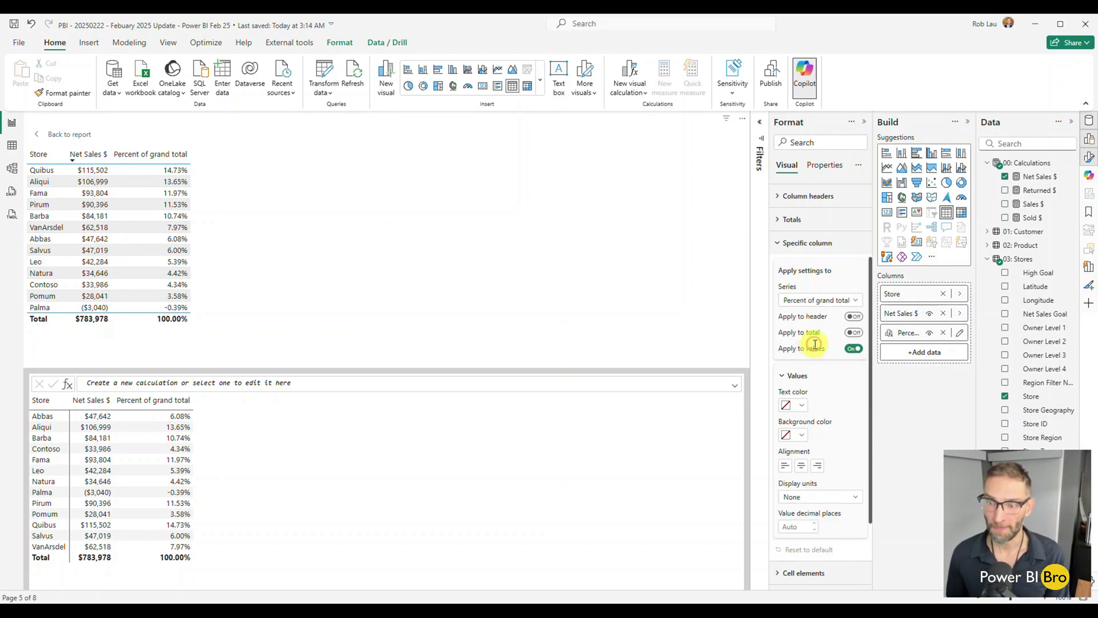
# Turn on a default blue gradient background colour for the Percent of grand total cells
pyautogui.scroll(-2, 823, 352)
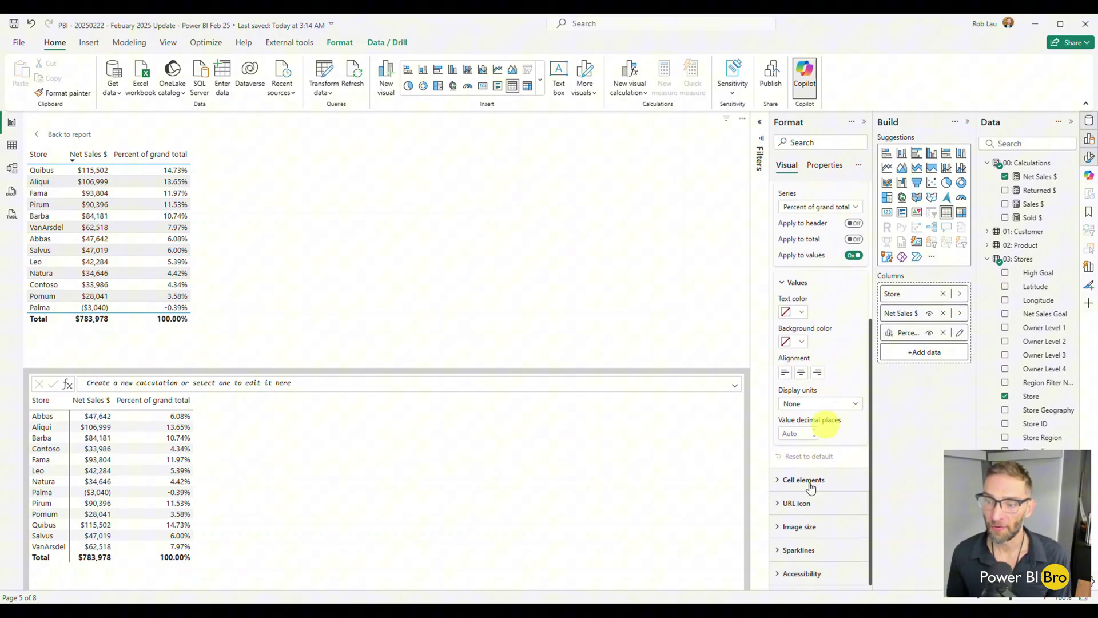
pyautogui.click(804, 480)
pyautogui.scroll(-4, 827, 433)
pyautogui.click(823, 330)
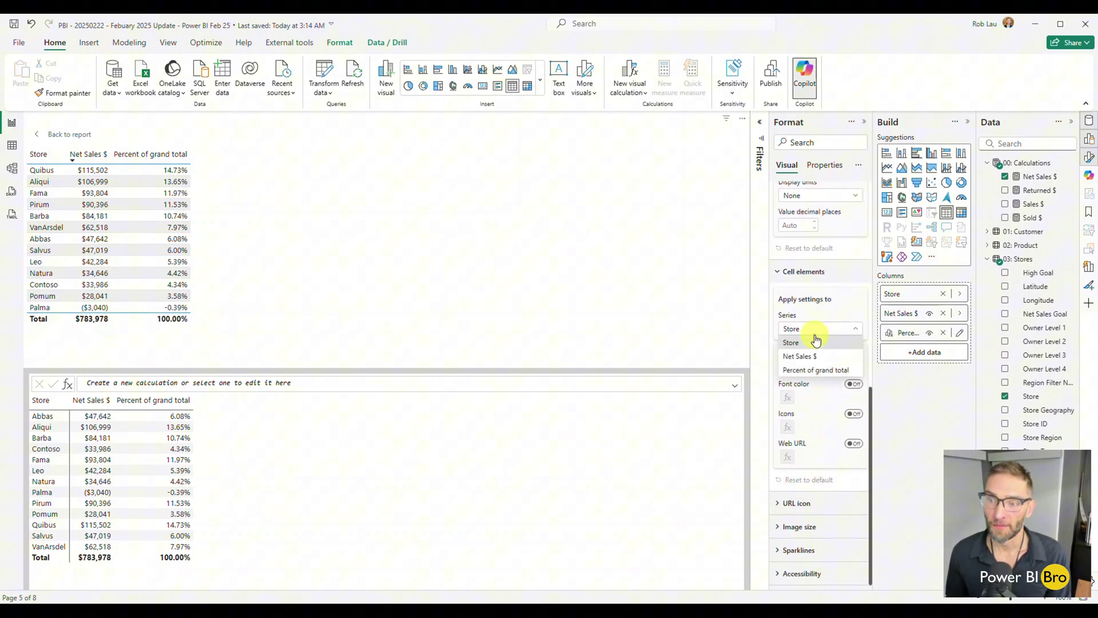
pyautogui.click(813, 372)
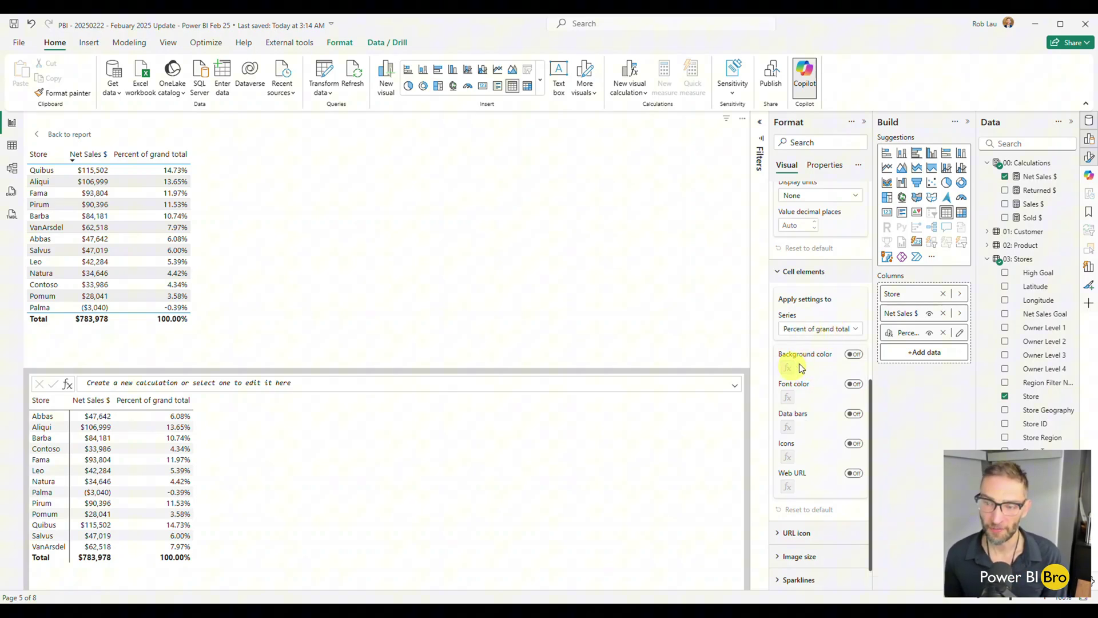
pyautogui.click(853, 354)
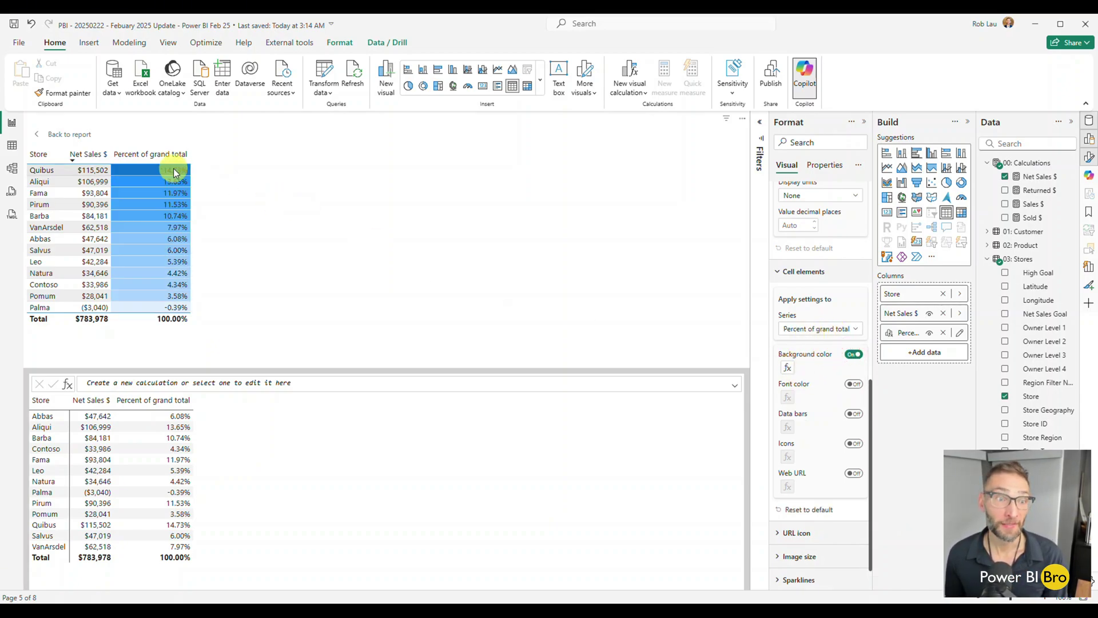
pyautogui.click(788, 367)
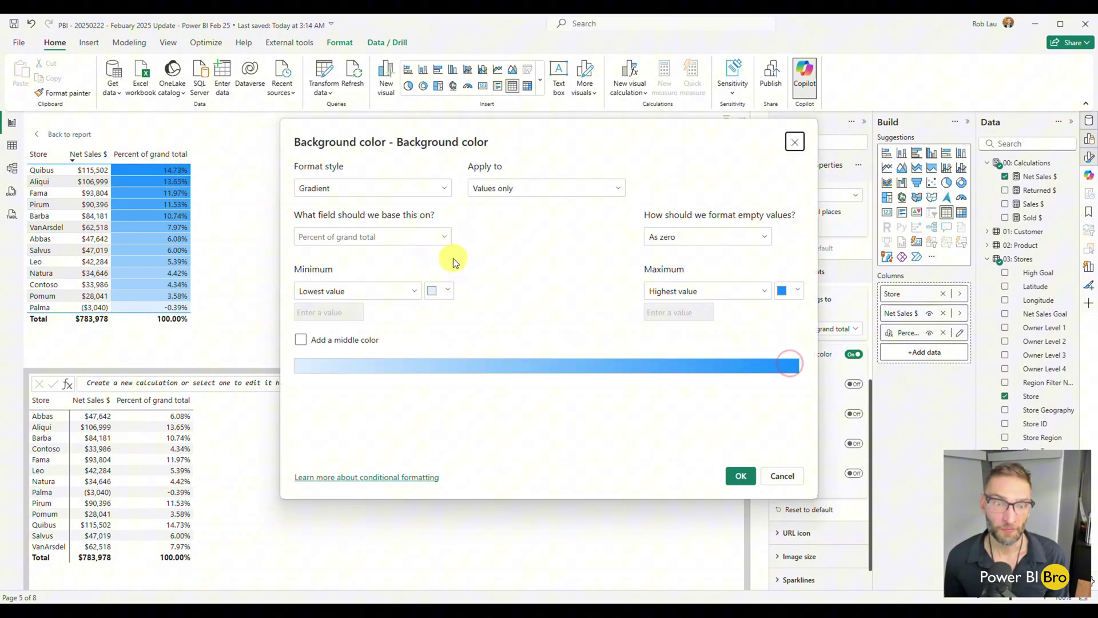
pyautogui.click(744, 478)
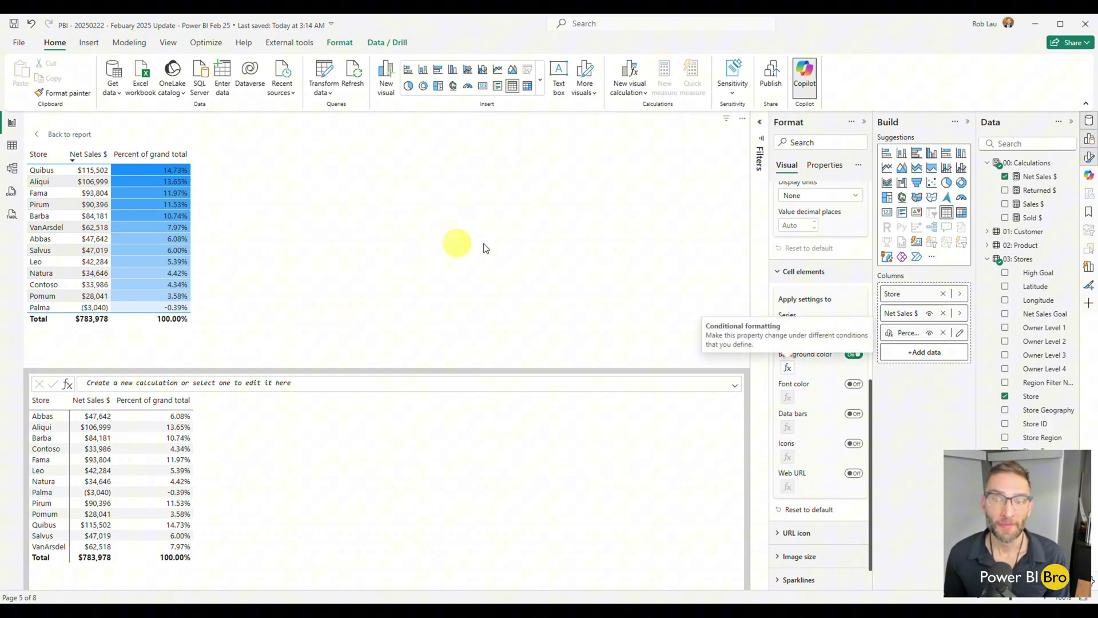
# Switch the cell elements settings to the Net Sales $ series
pyautogui.click(829, 298)
pyautogui.click(841, 323)
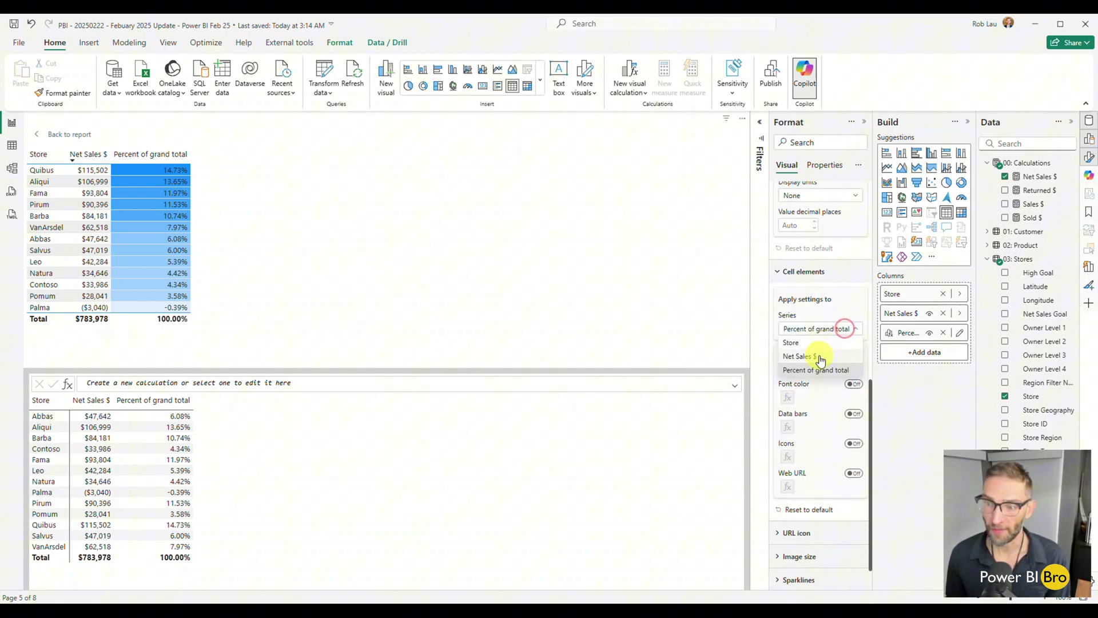
pyautogui.click(818, 351)
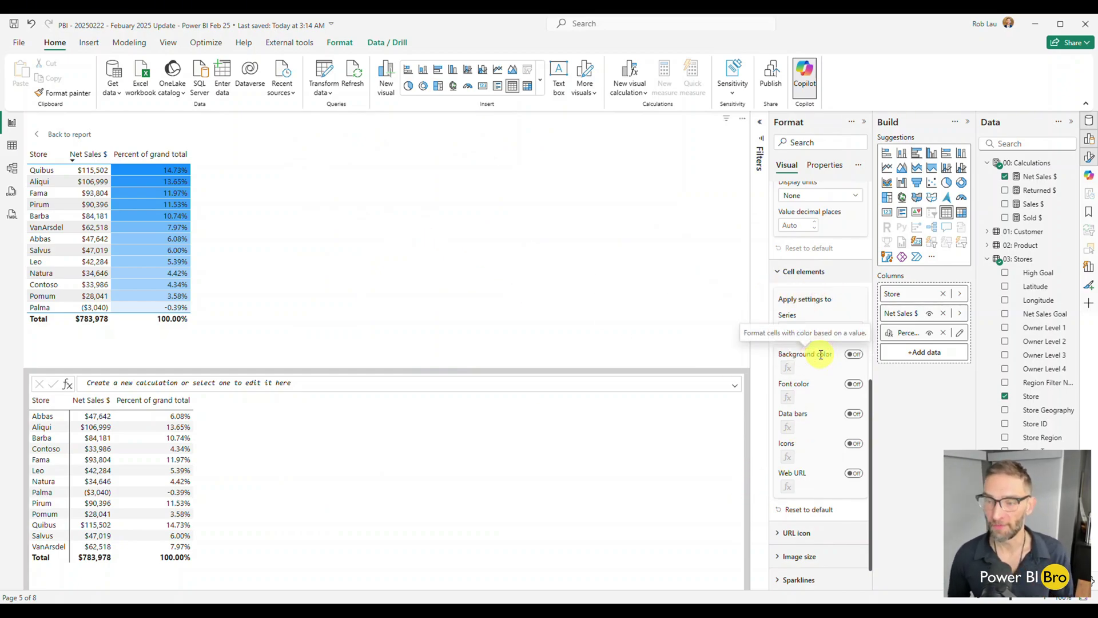
# Turn on Background color for the Net Sales $ cells and open its gradient rule settings
pyautogui.click(815, 292)
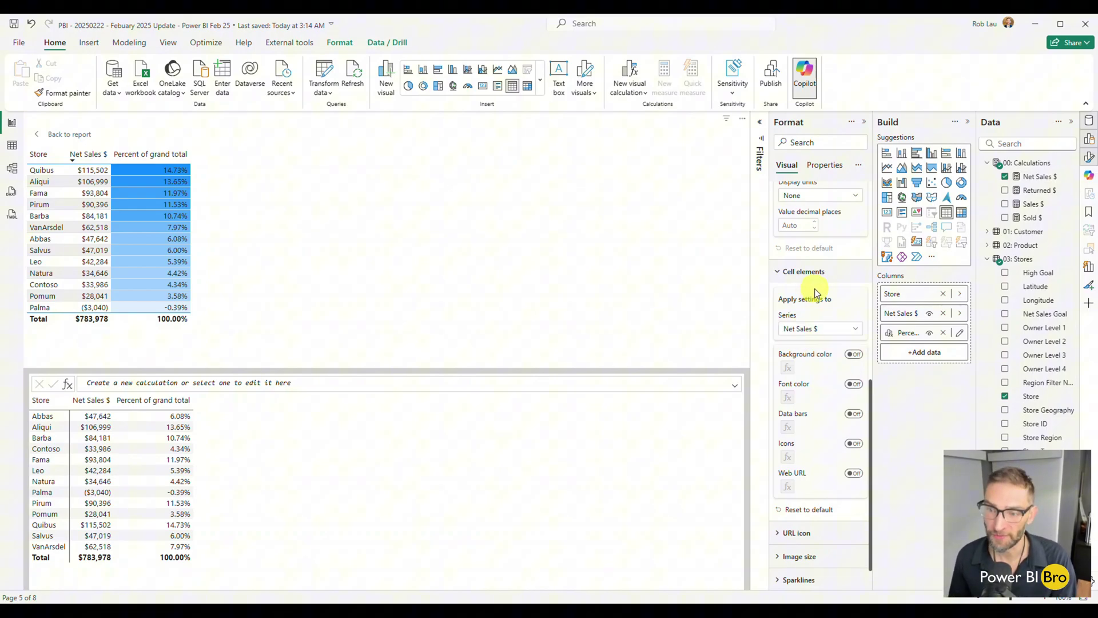
pyautogui.click(853, 356)
pyautogui.click(788, 369)
pyautogui.click(789, 369)
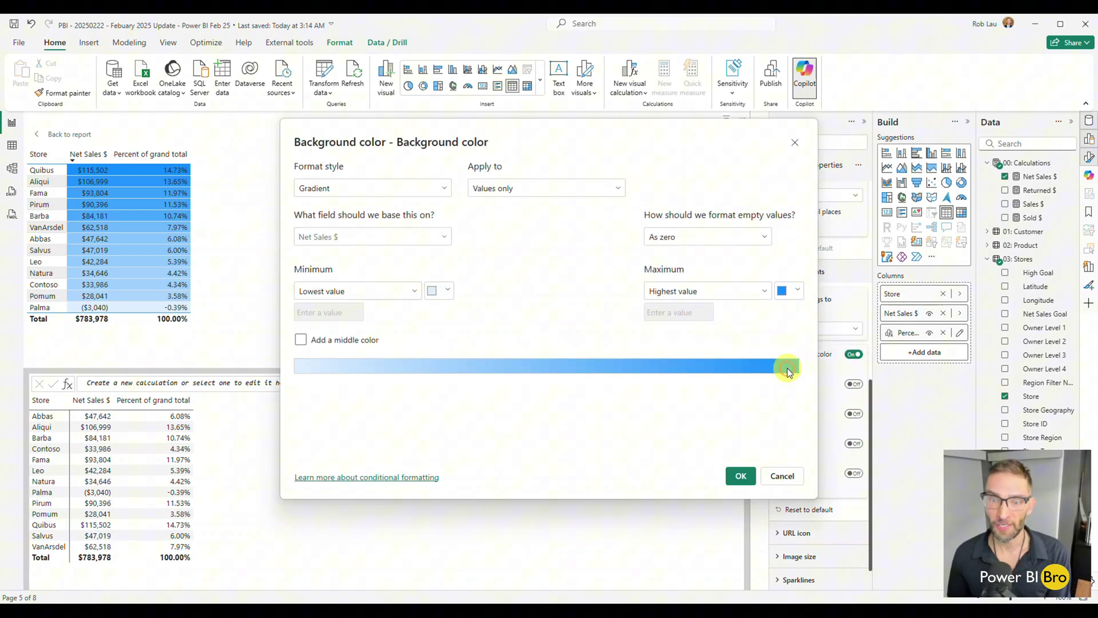
# Base the gradient on Percent of grand total, blue to light blue, then return to the report
pyautogui.click(443, 241)
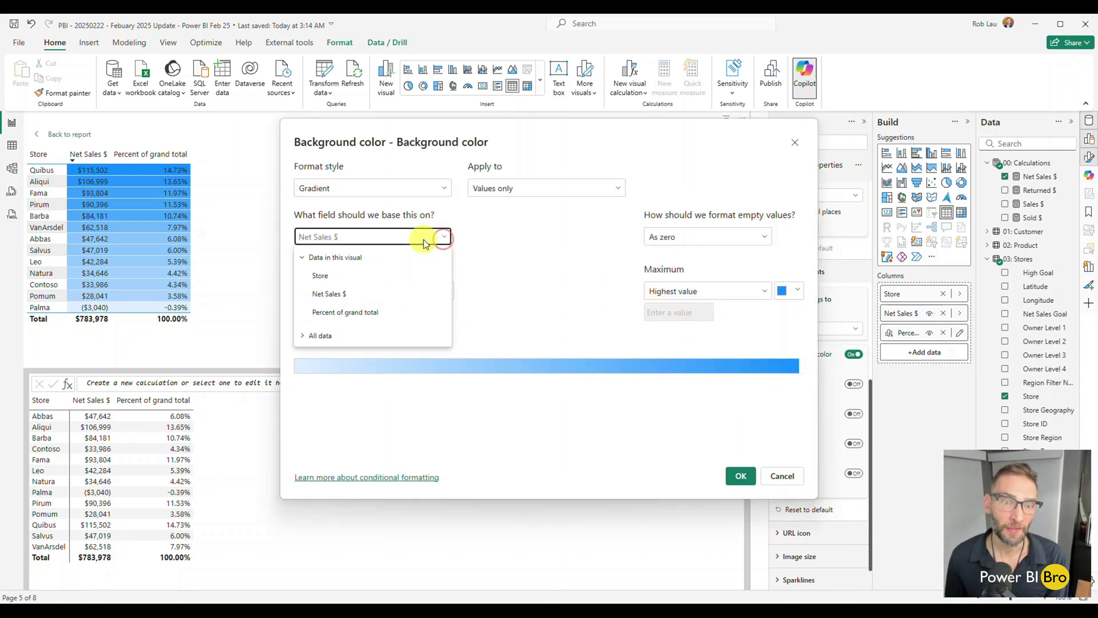
pyautogui.click(343, 314)
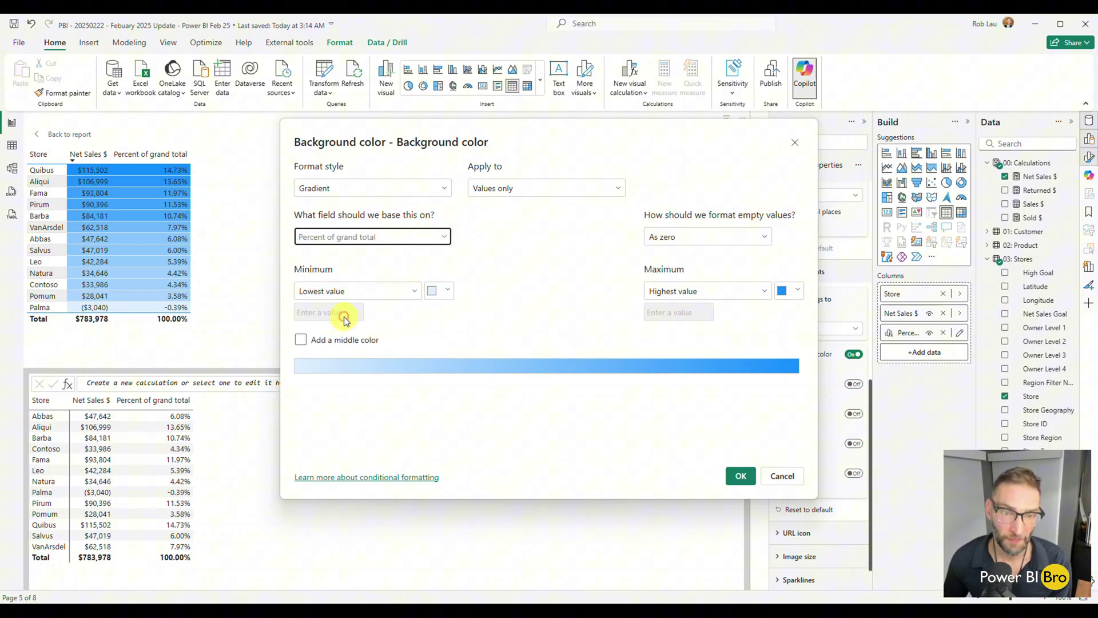
pyautogui.click(450, 290)
pyautogui.click(450, 290)
pyautogui.click(438, 290)
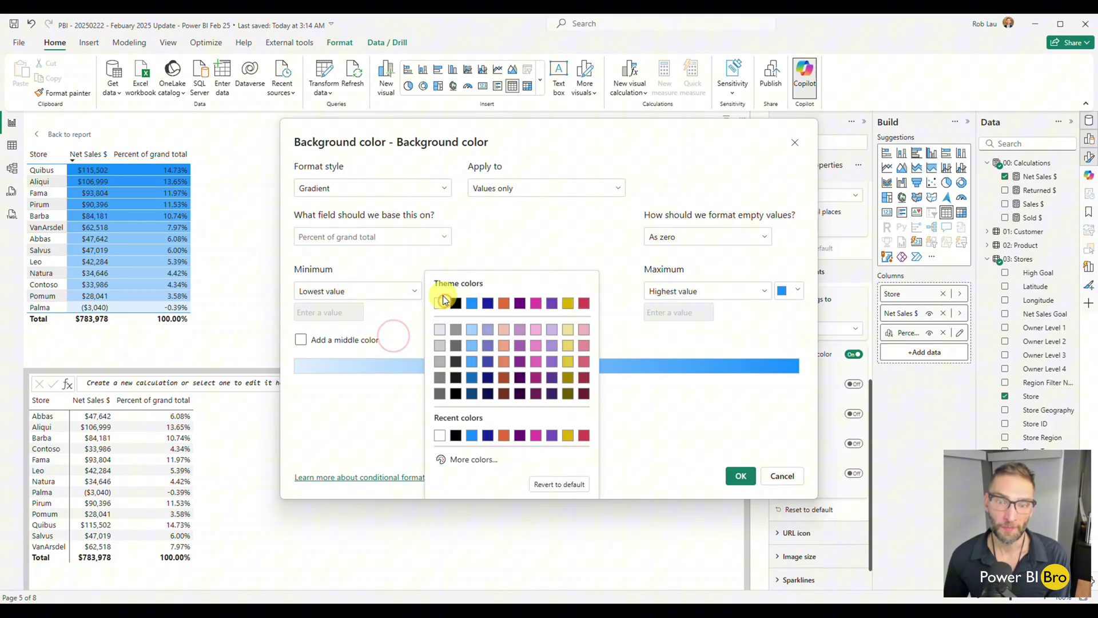
pyautogui.click(472, 303)
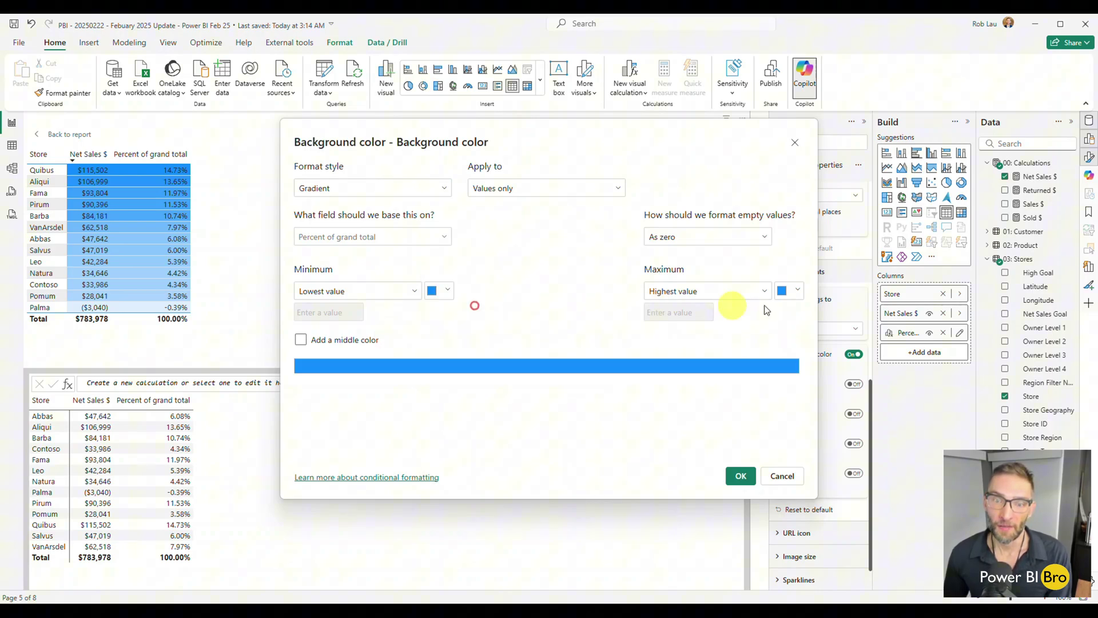
pyautogui.click(796, 293)
pyautogui.click(678, 331)
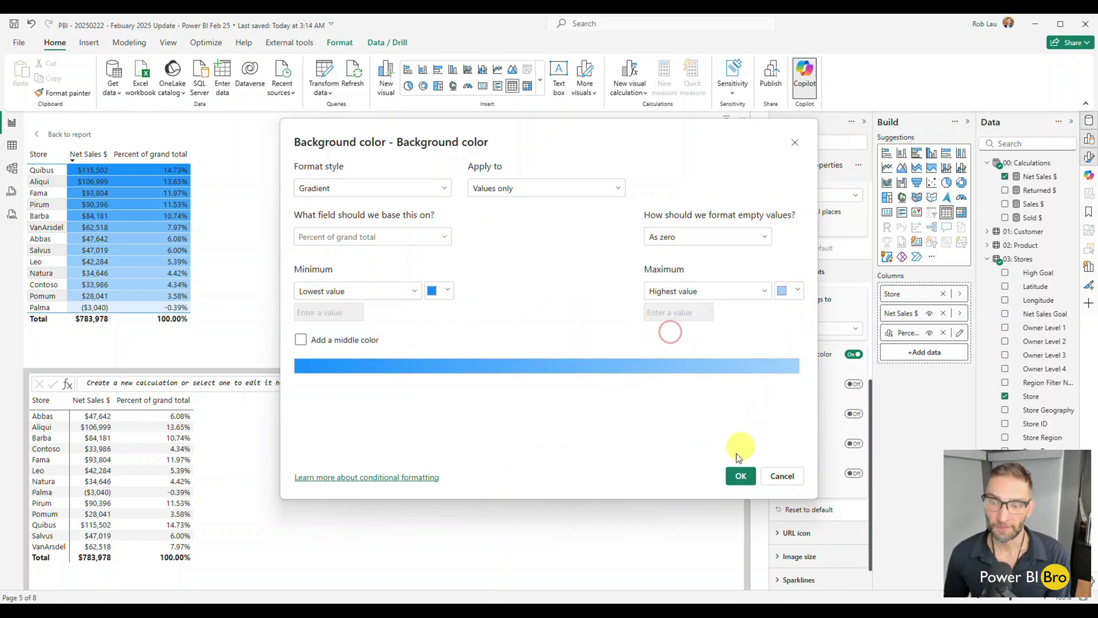
pyautogui.click(735, 474)
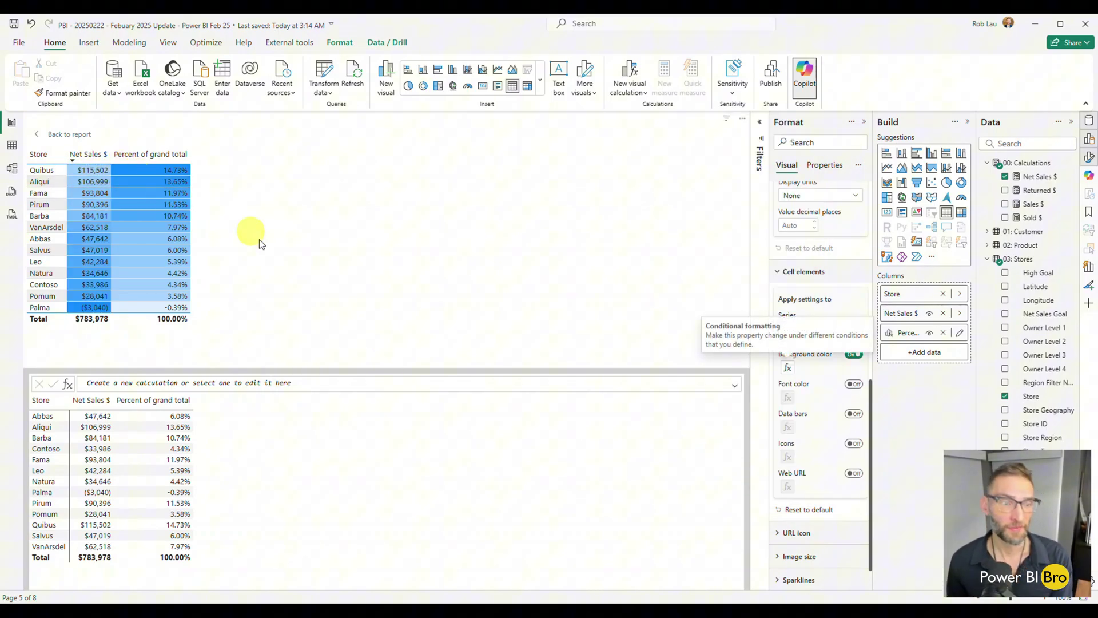
pyautogui.click(66, 135)
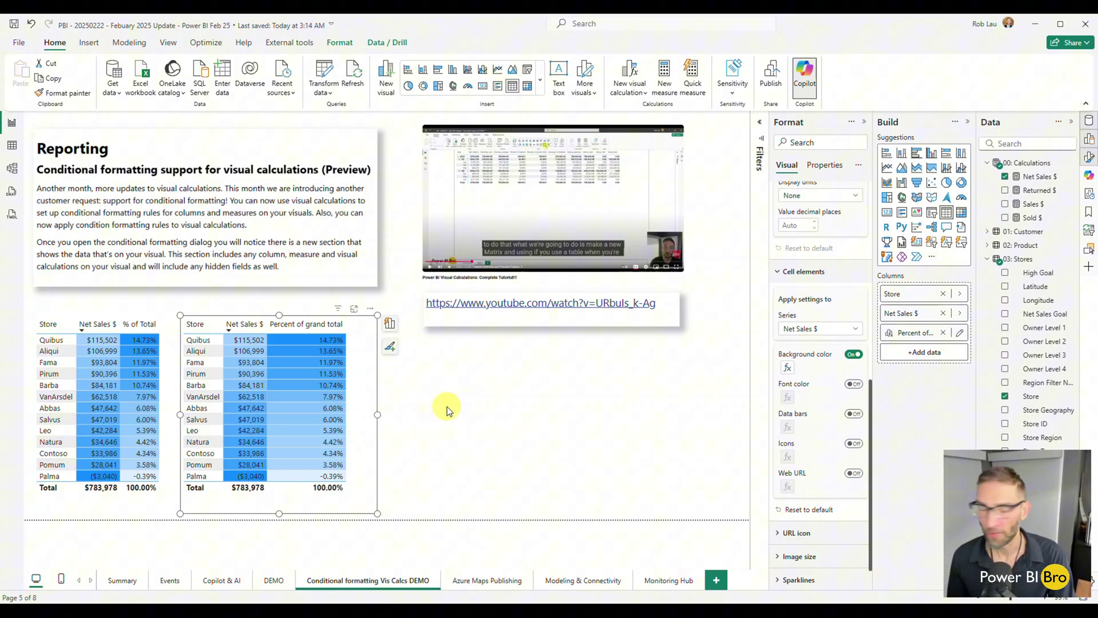
# View the Azure Maps Publishing page, then move on to the Modeling & Connectivity page
pyautogui.click(469, 585)
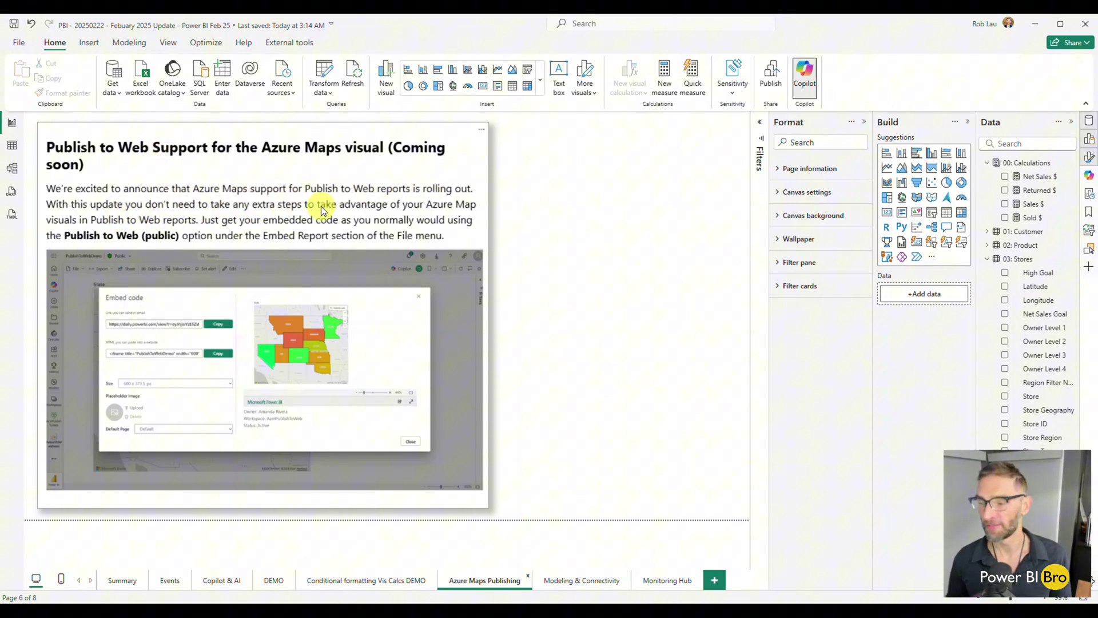
pyautogui.click(579, 582)
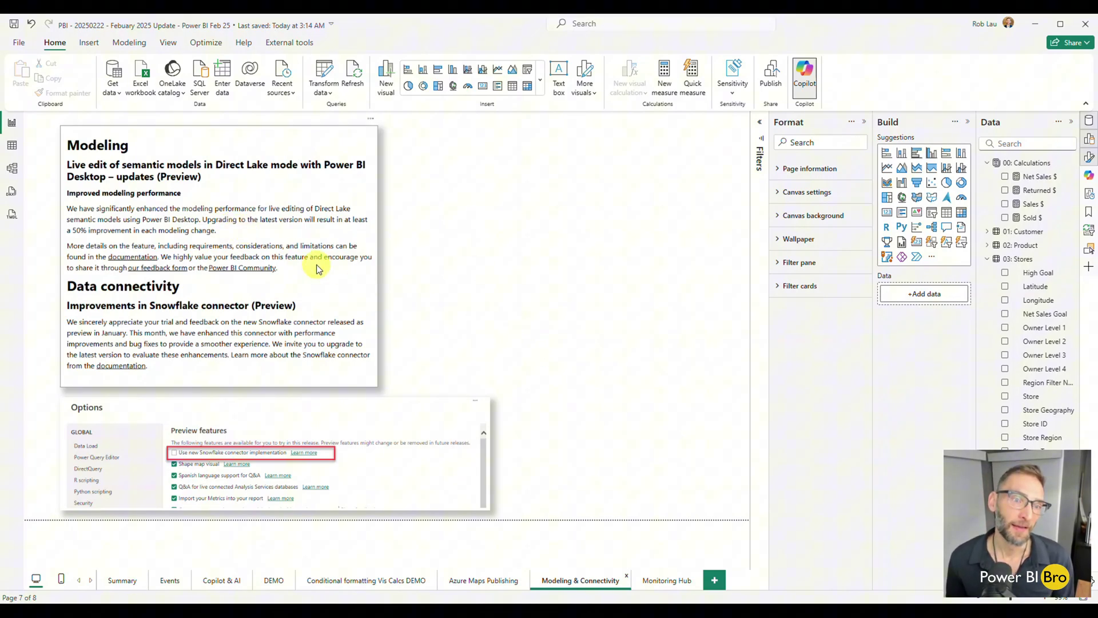
# Switch to the Monitoring Hub page showing the six semantic model refreshes
pyautogui.click(666, 581)
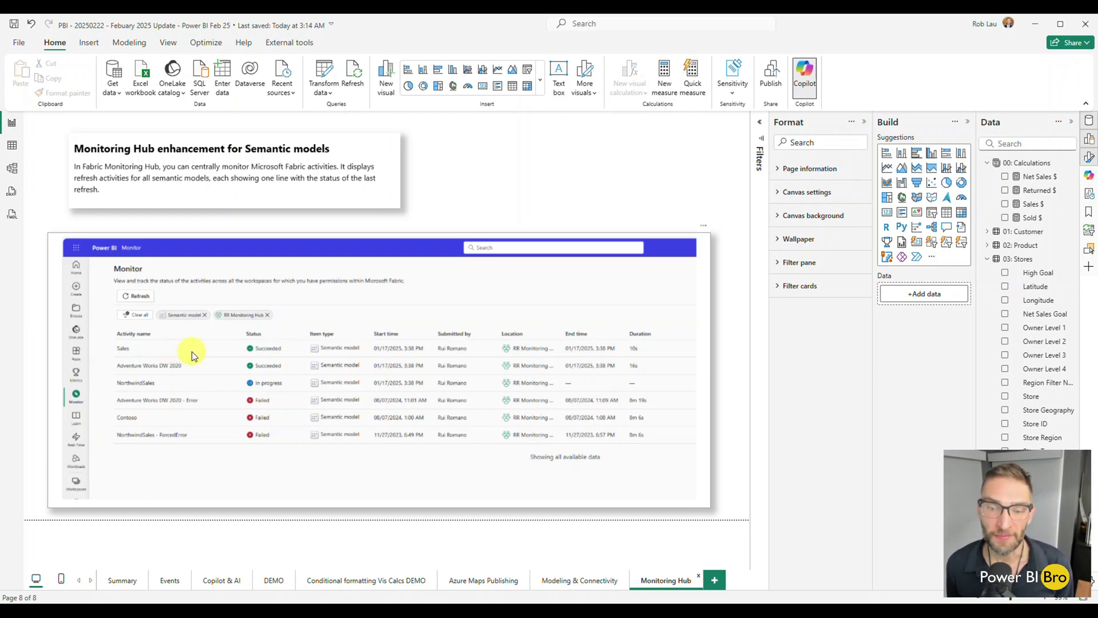
# Return to the Conditional formatting Vis Calcs DEMO page with both gradient-shaded Net Sales $ tables
pyautogui.click(356, 581)
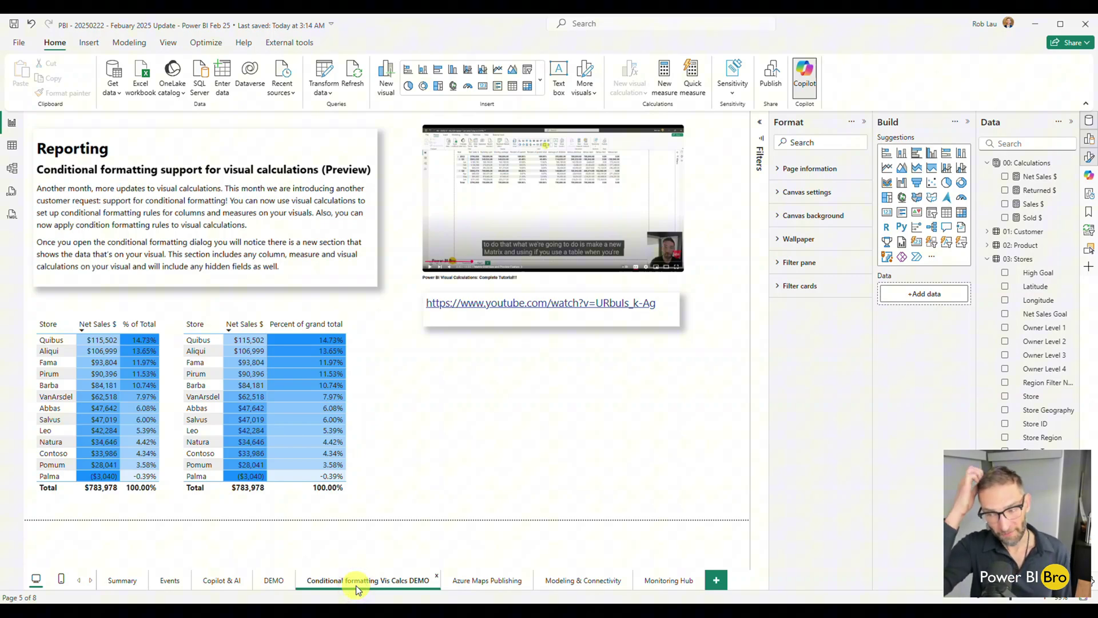